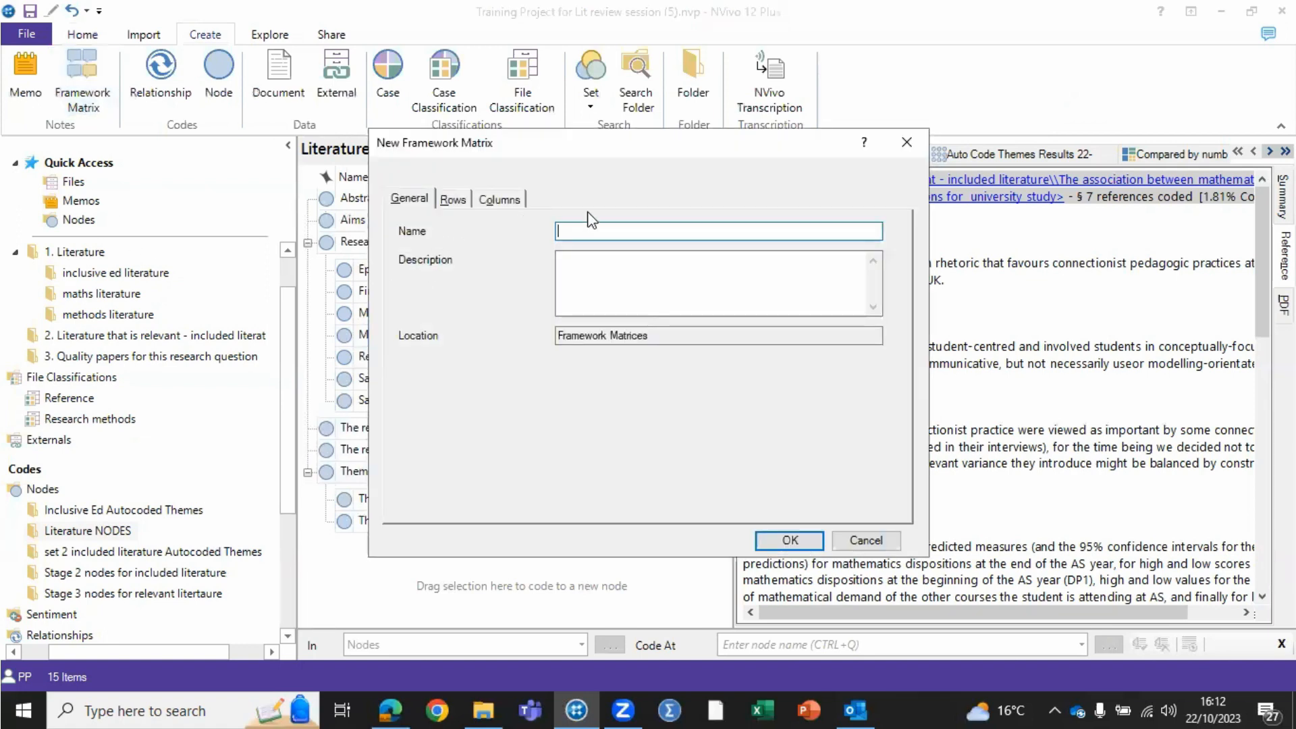
# - Name the framework matrix "test 3" and choose the Situated Learning Approach, Black et al 2018 and Integrating thematic analysis cases as rows
pyautogui.write('test 3')
pyautogui.click(454, 199)
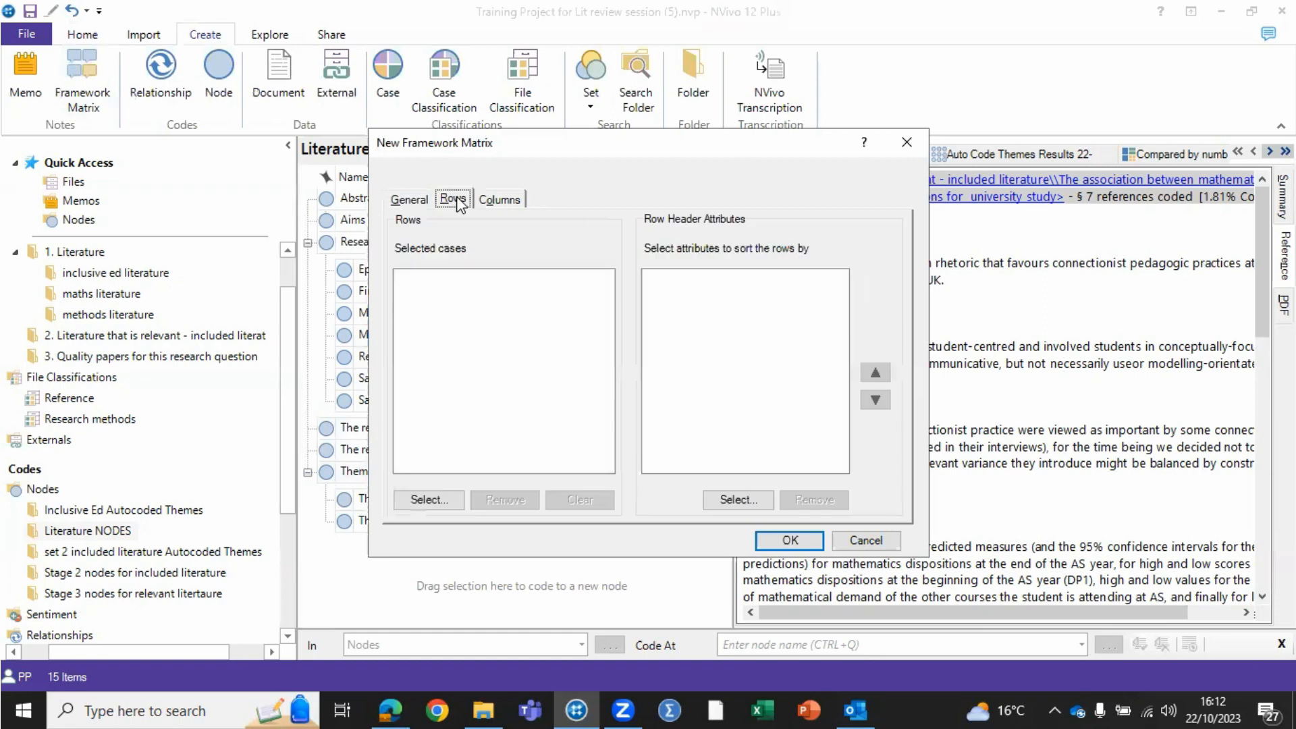
pyautogui.click(427, 505)
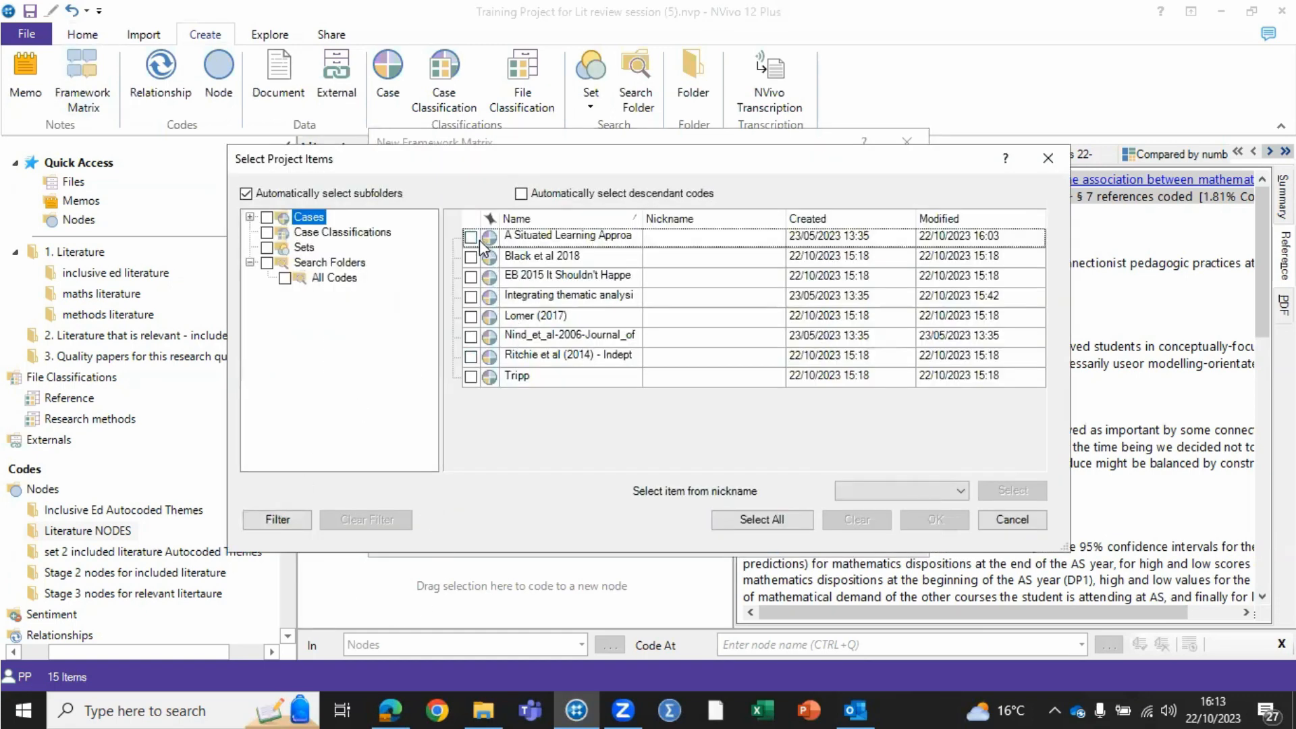
pyautogui.click(471, 257)
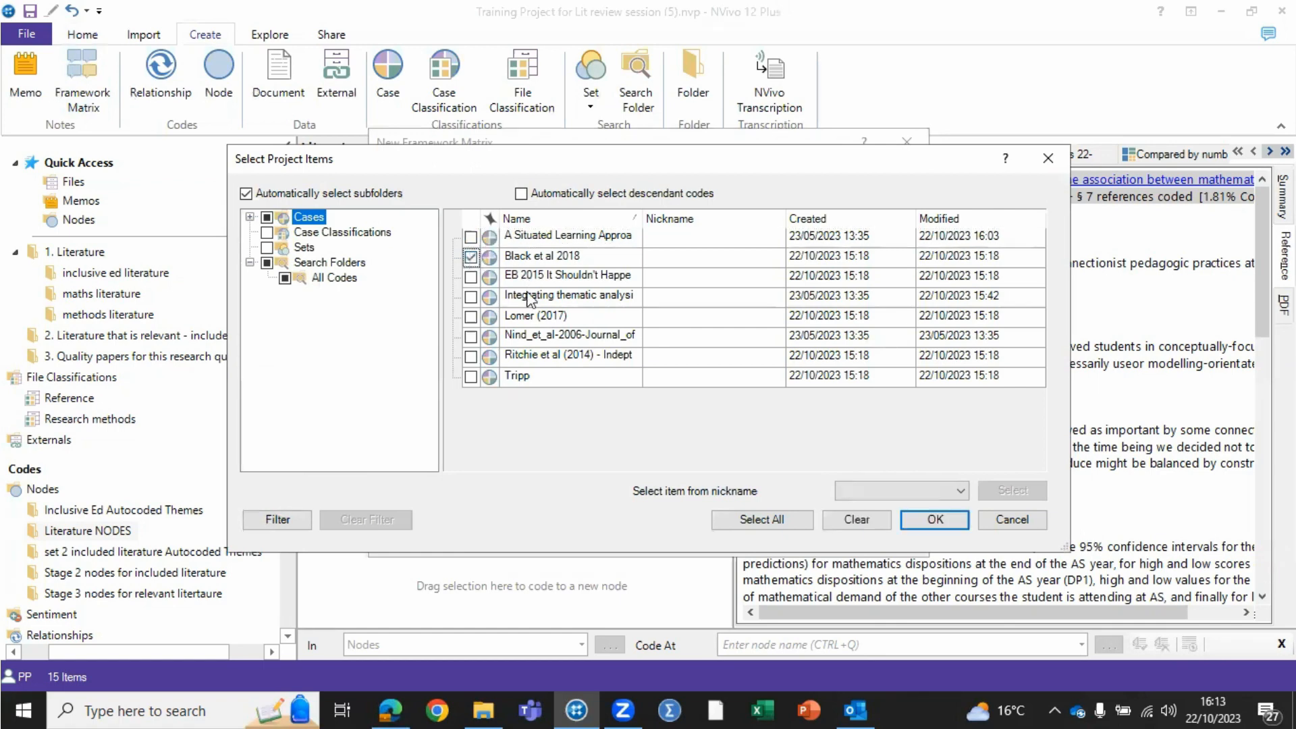
pyautogui.click(472, 297)
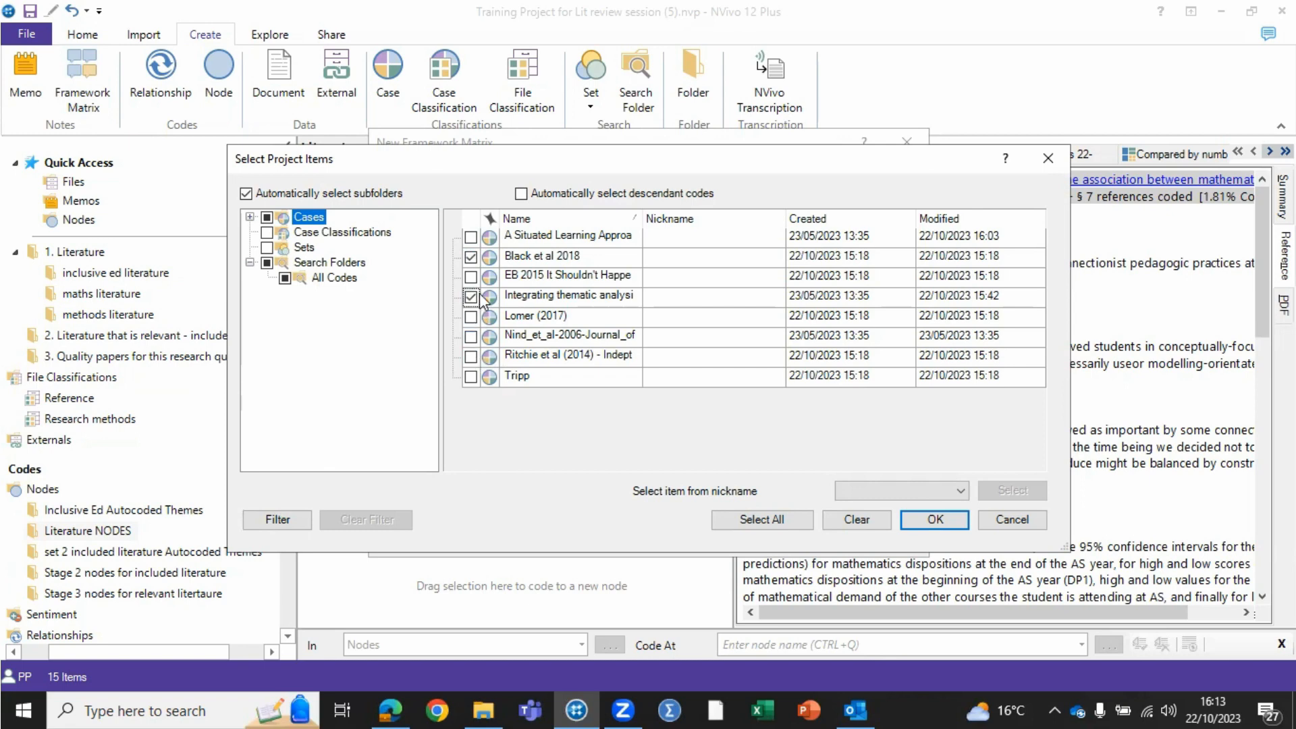
pyautogui.click(470, 237)
pyautogui.click(933, 518)
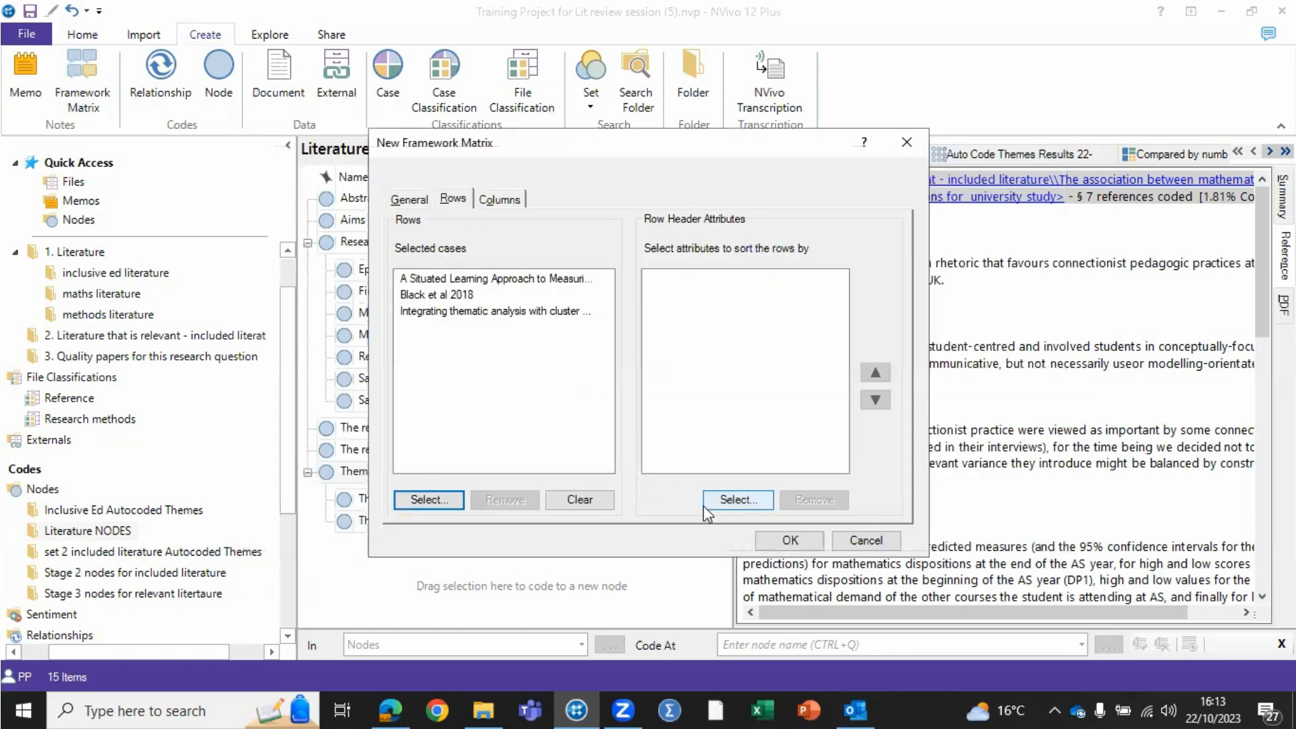
pyautogui.click(501, 200)
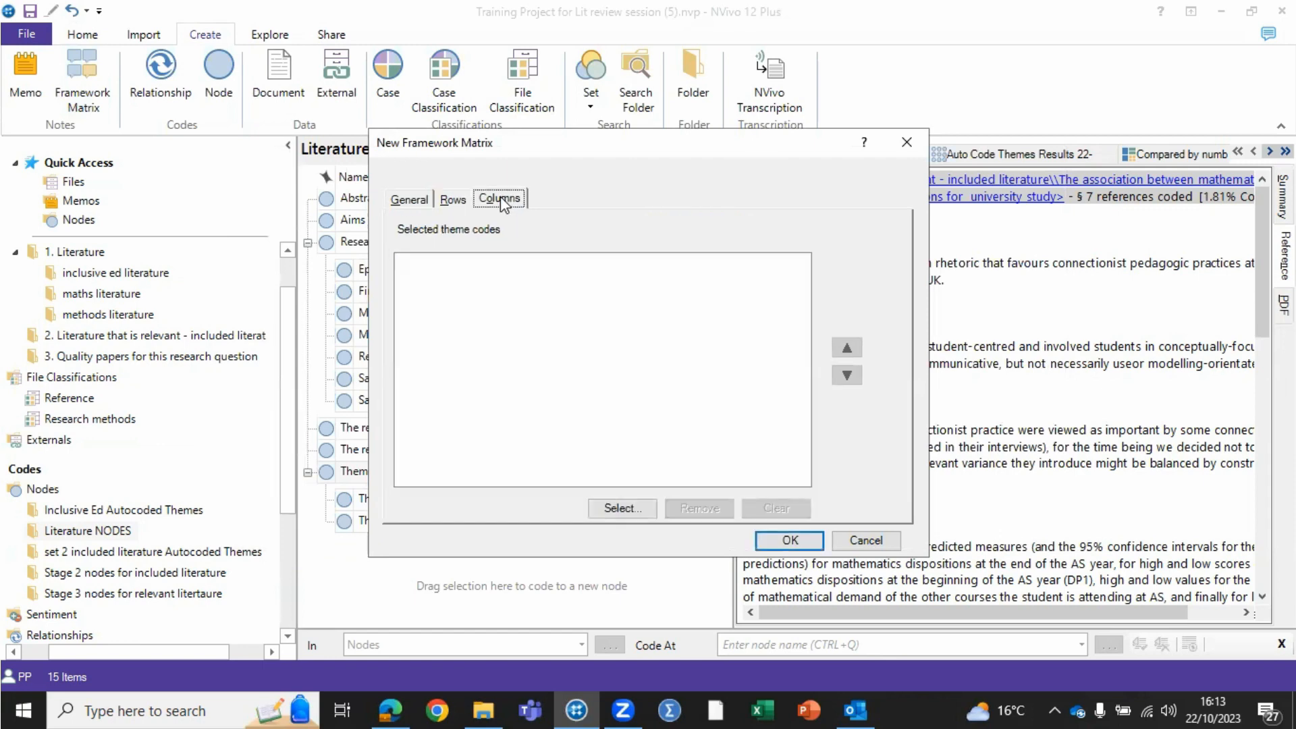
pyautogui.click(622, 508)
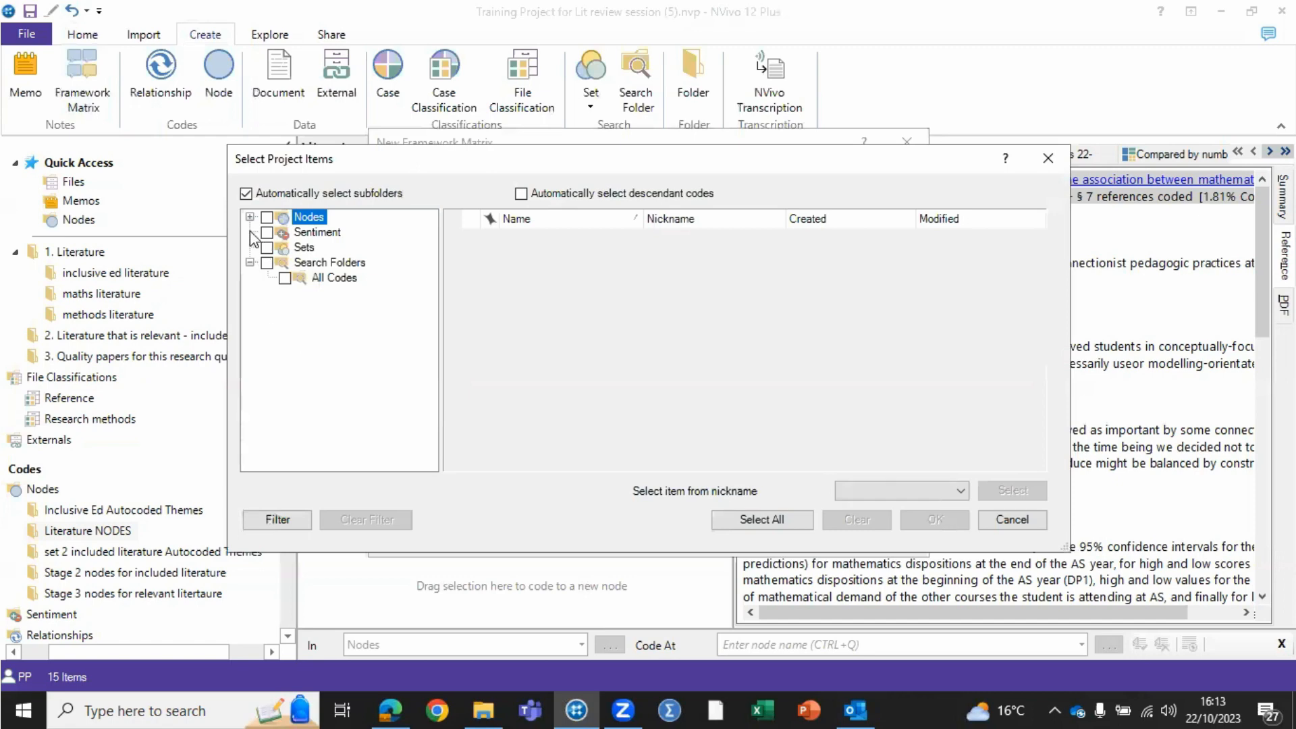
pyautogui.click(250, 217)
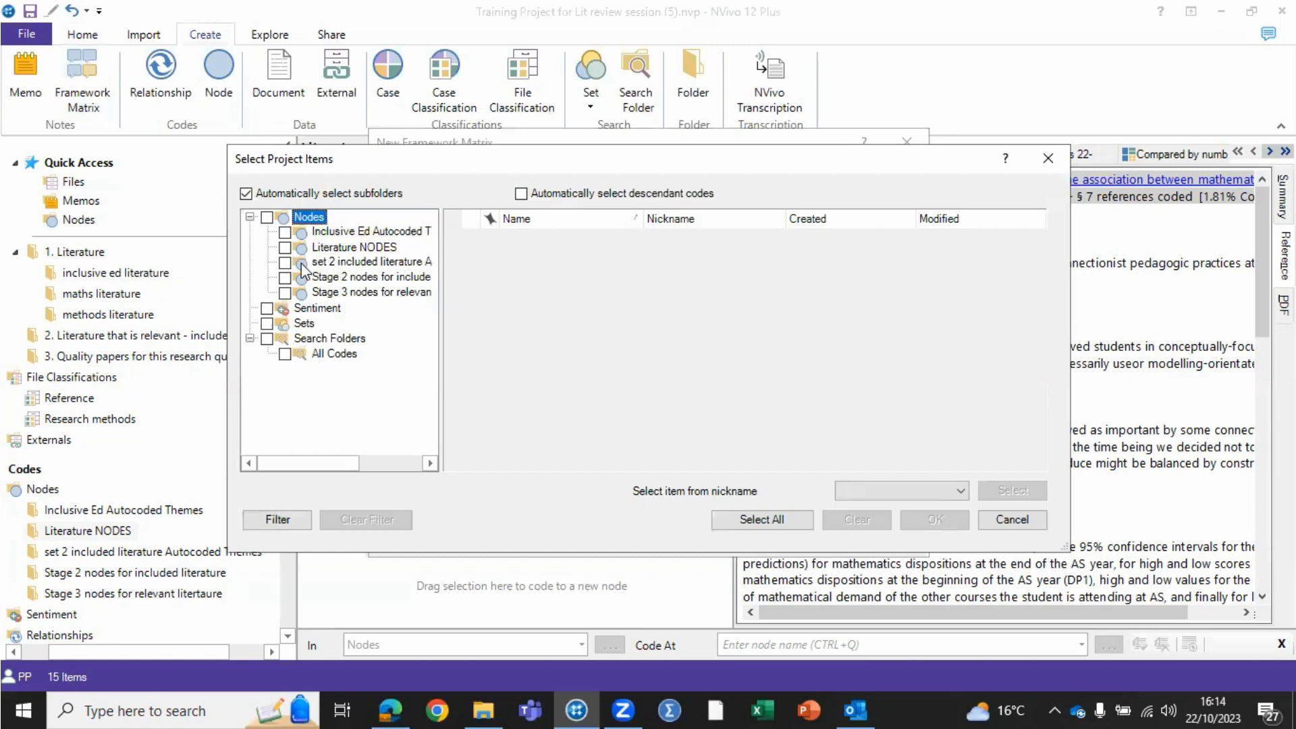
pyautogui.click(285, 263)
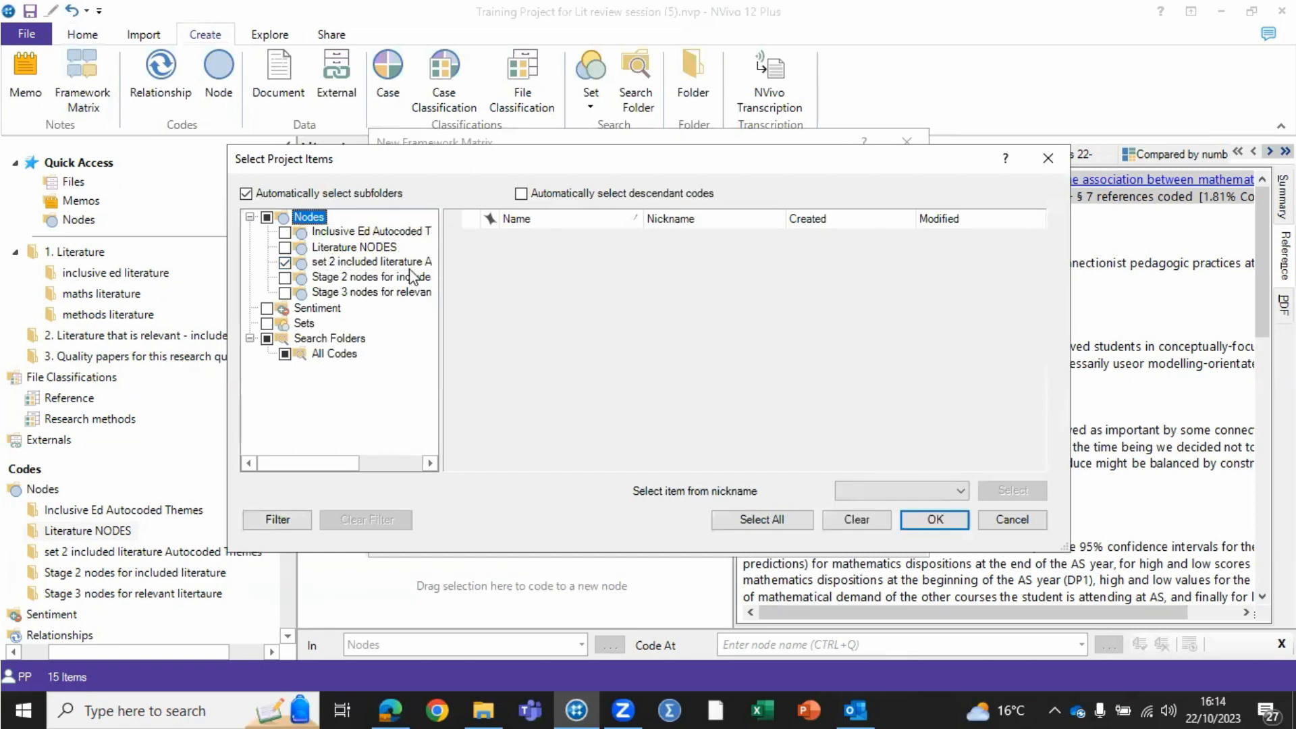
pyautogui.click(938, 520)
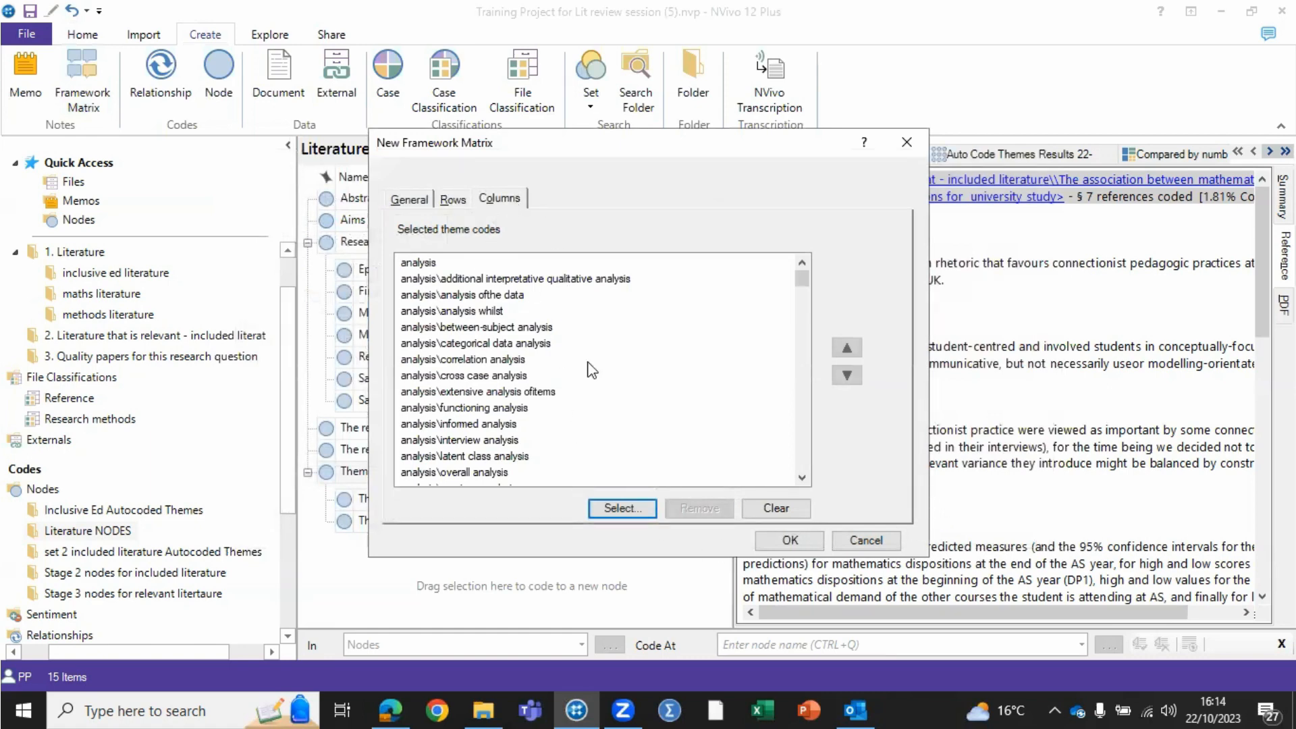
pyautogui.click(776, 511)
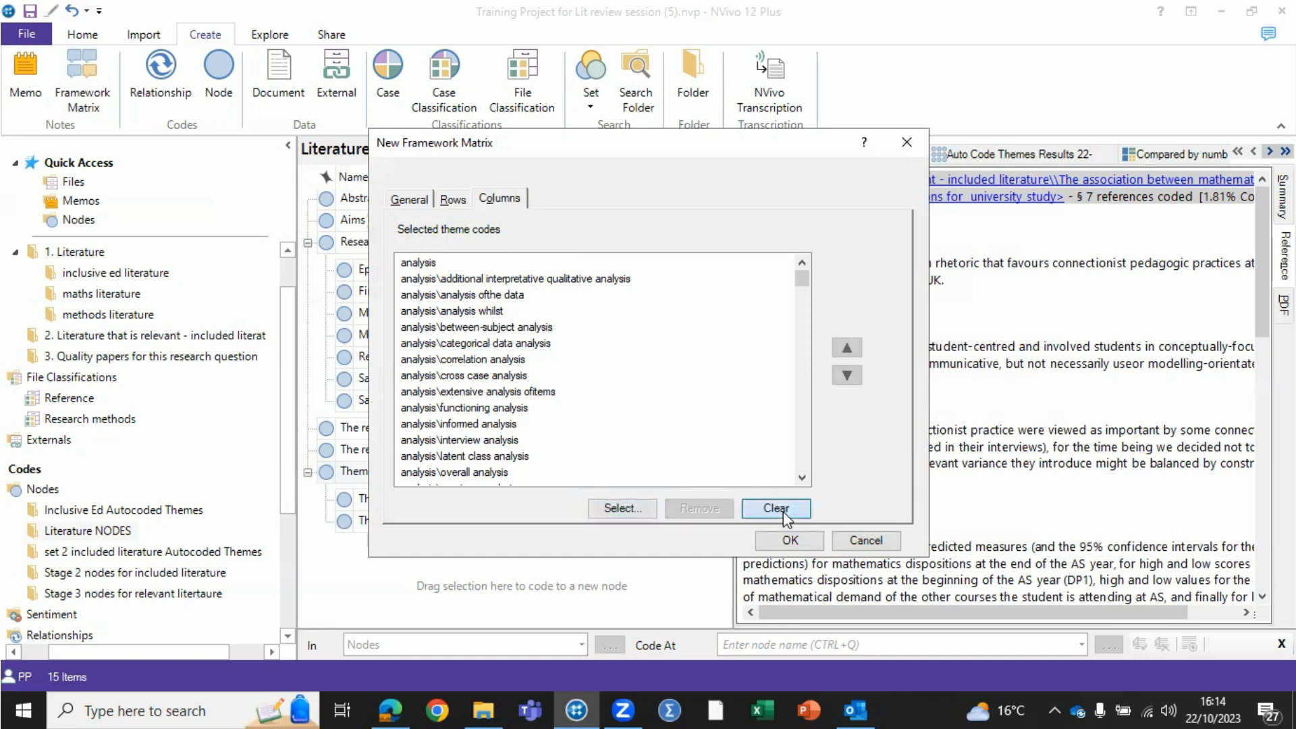
pyautogui.click(453, 199)
# - Add approach, classroom, connectionist, data and dispositions from the set 2 included literature Autocoded Themes folder as columns, and create the matrix
pyautogui.click(499, 198)
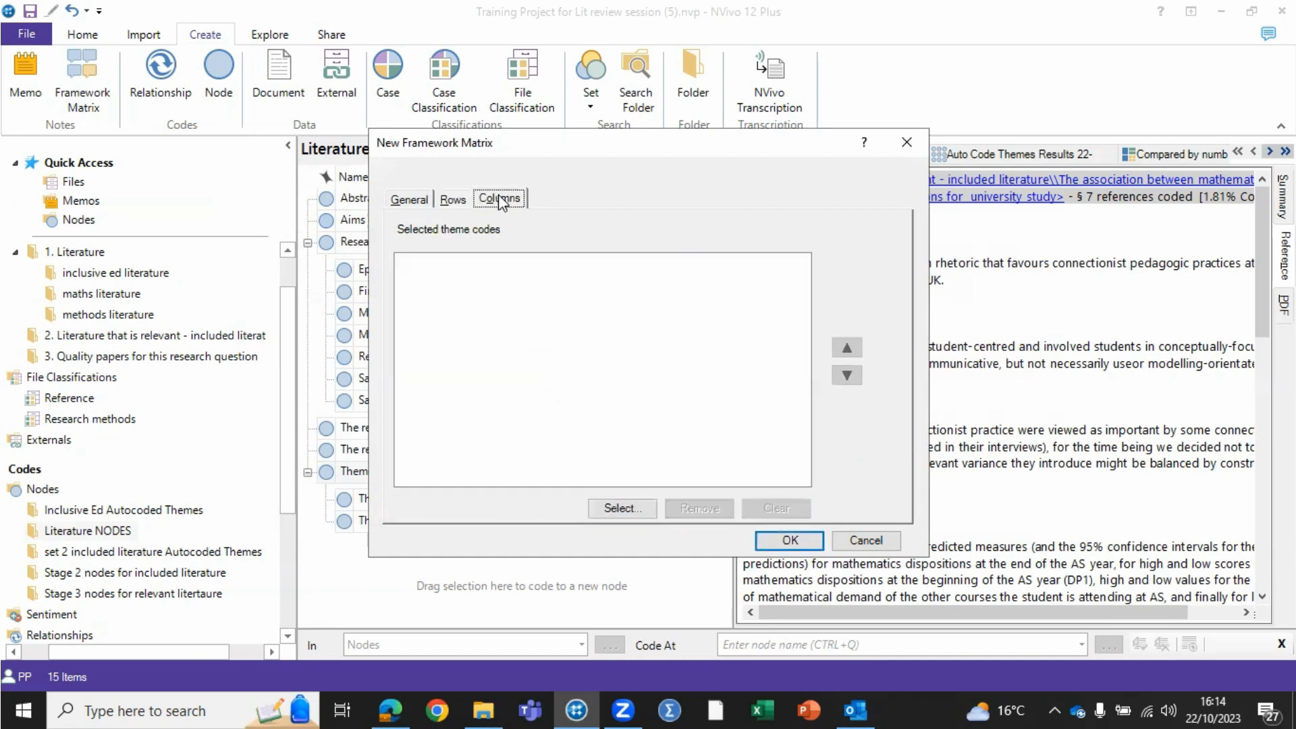
pyautogui.click(624, 509)
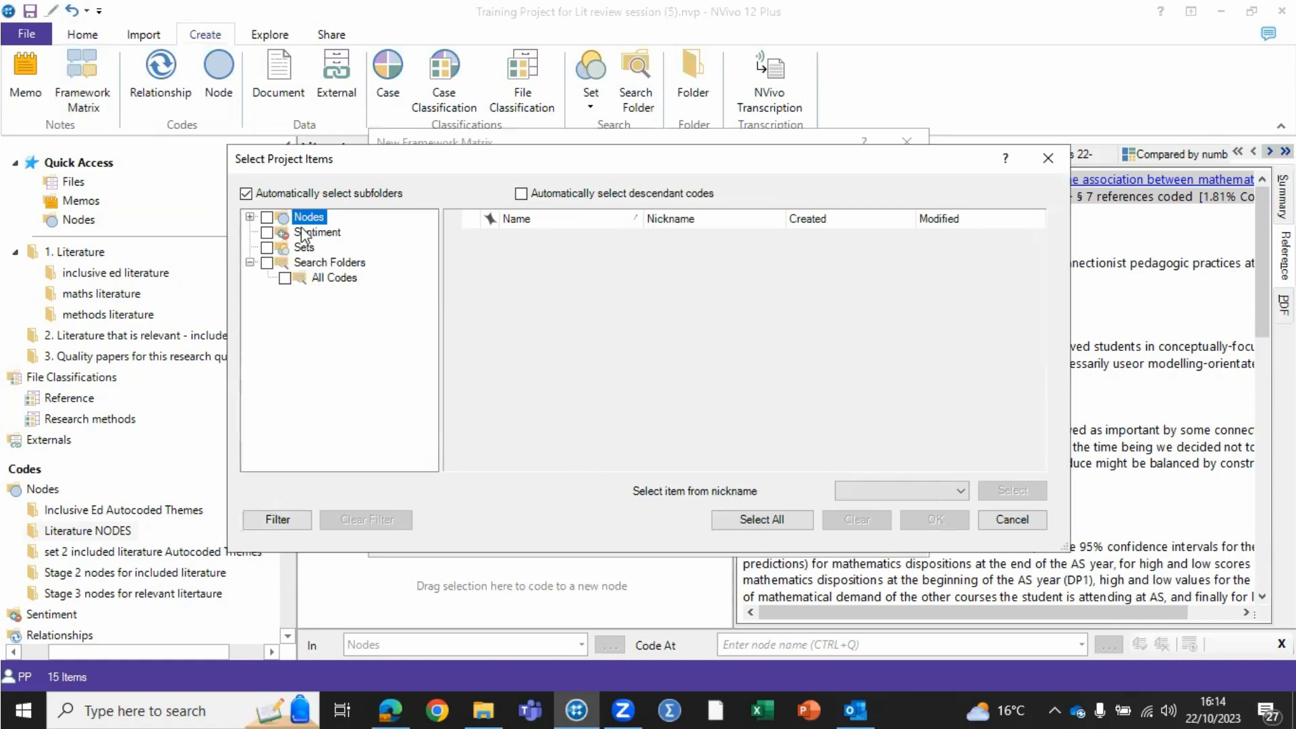
pyautogui.click(251, 217)
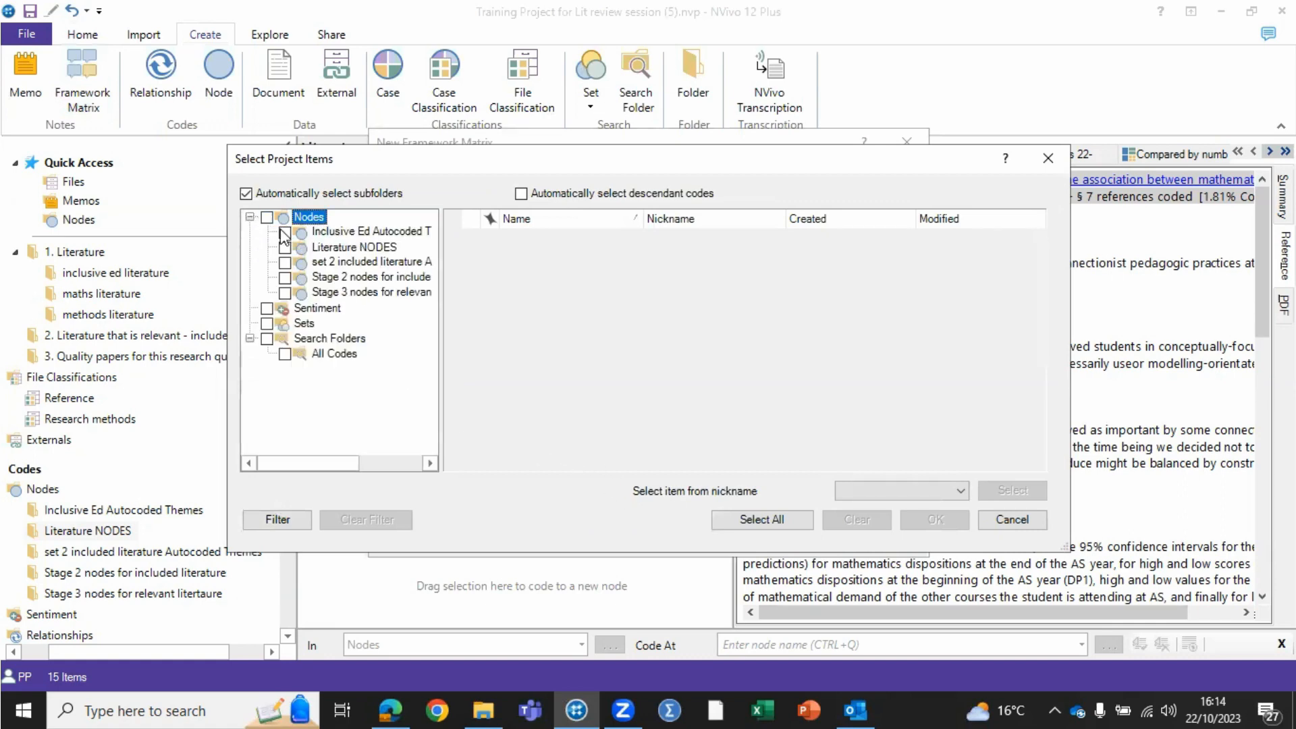
pyautogui.click(356, 263)
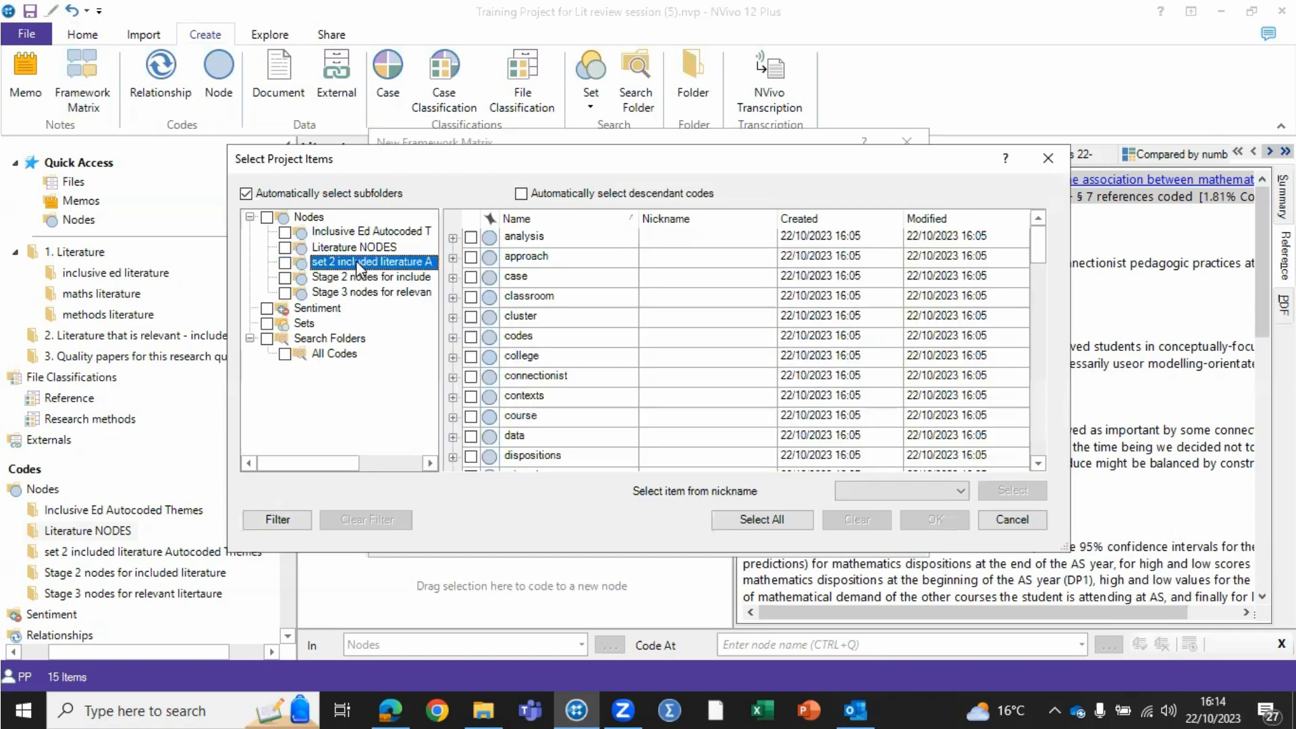
pyautogui.click(470, 257)
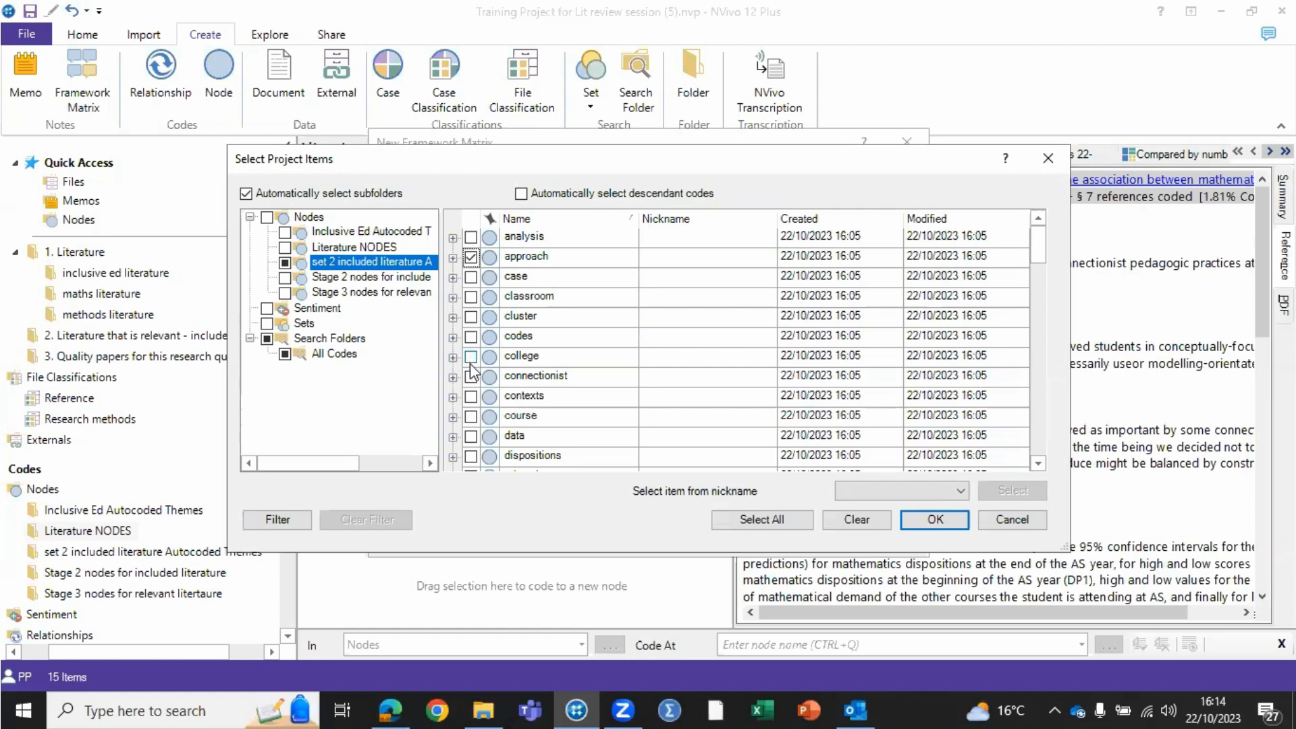
pyautogui.click(470, 376)
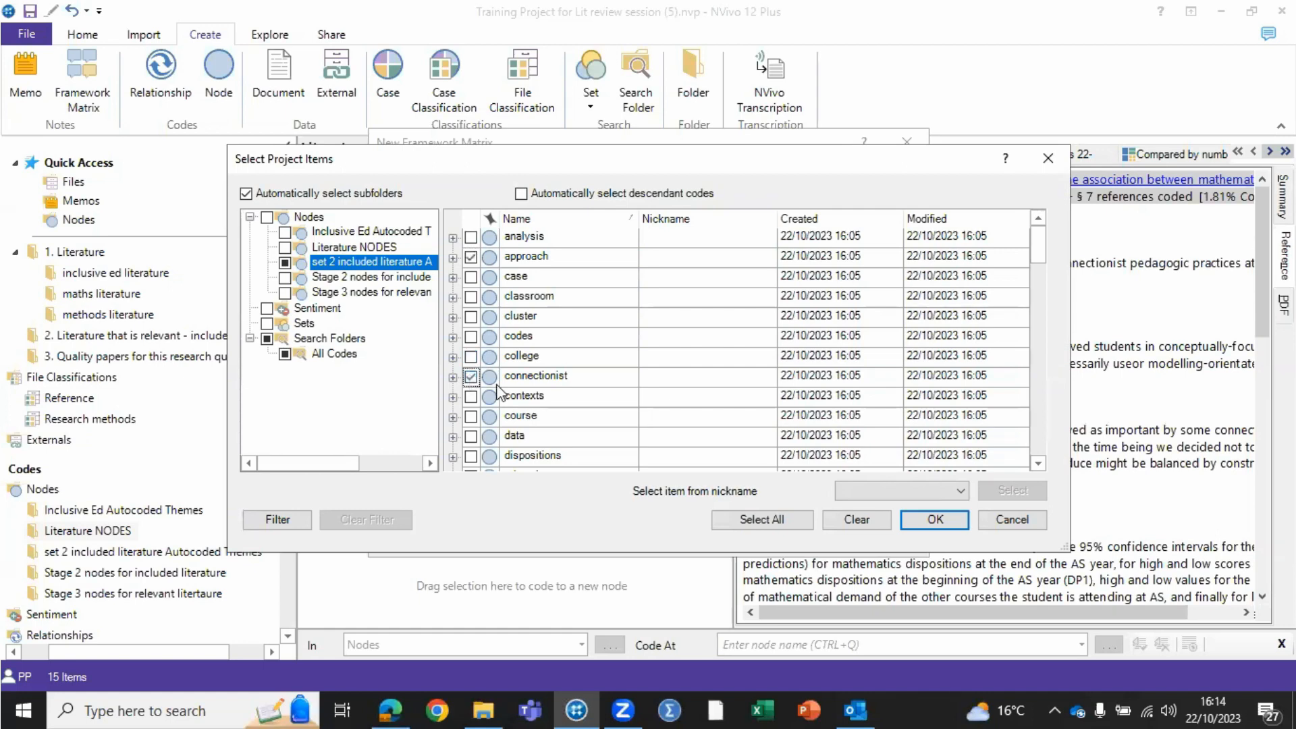
pyautogui.click(471, 456)
pyautogui.click(471, 436)
pyautogui.click(471, 297)
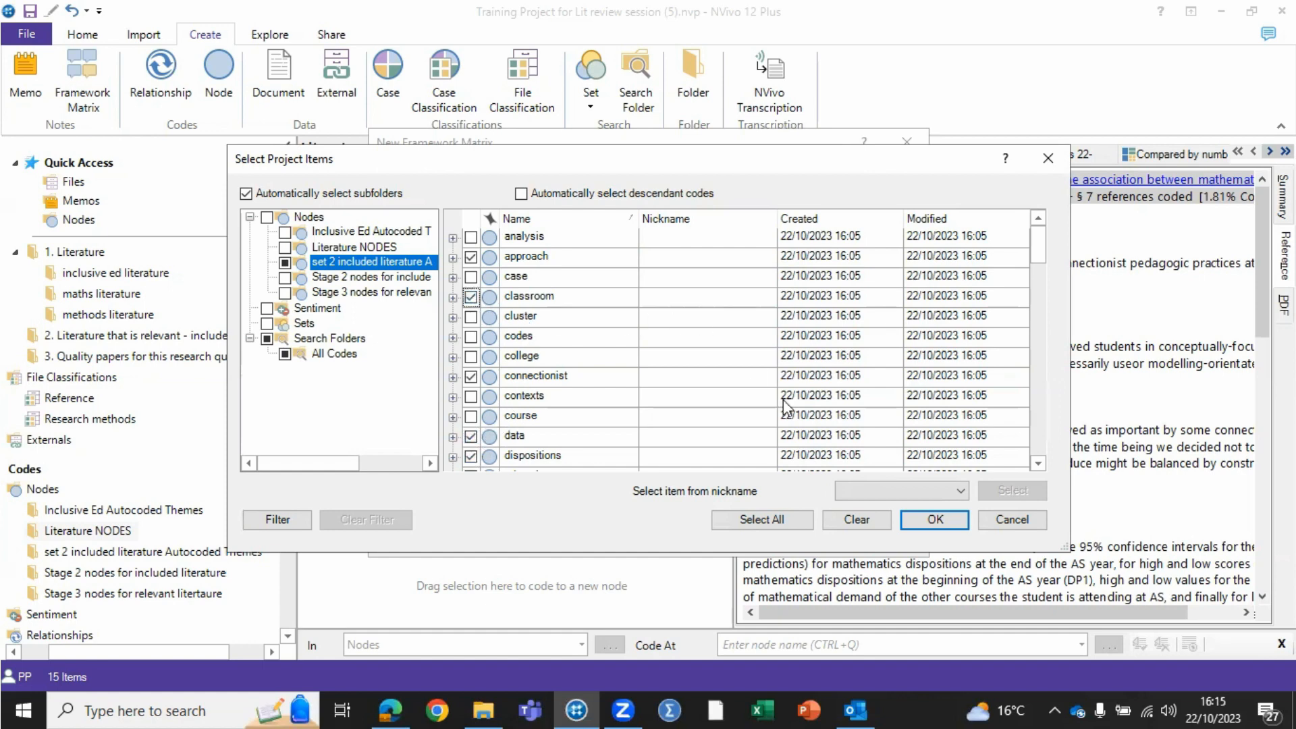
pyautogui.click(932, 519)
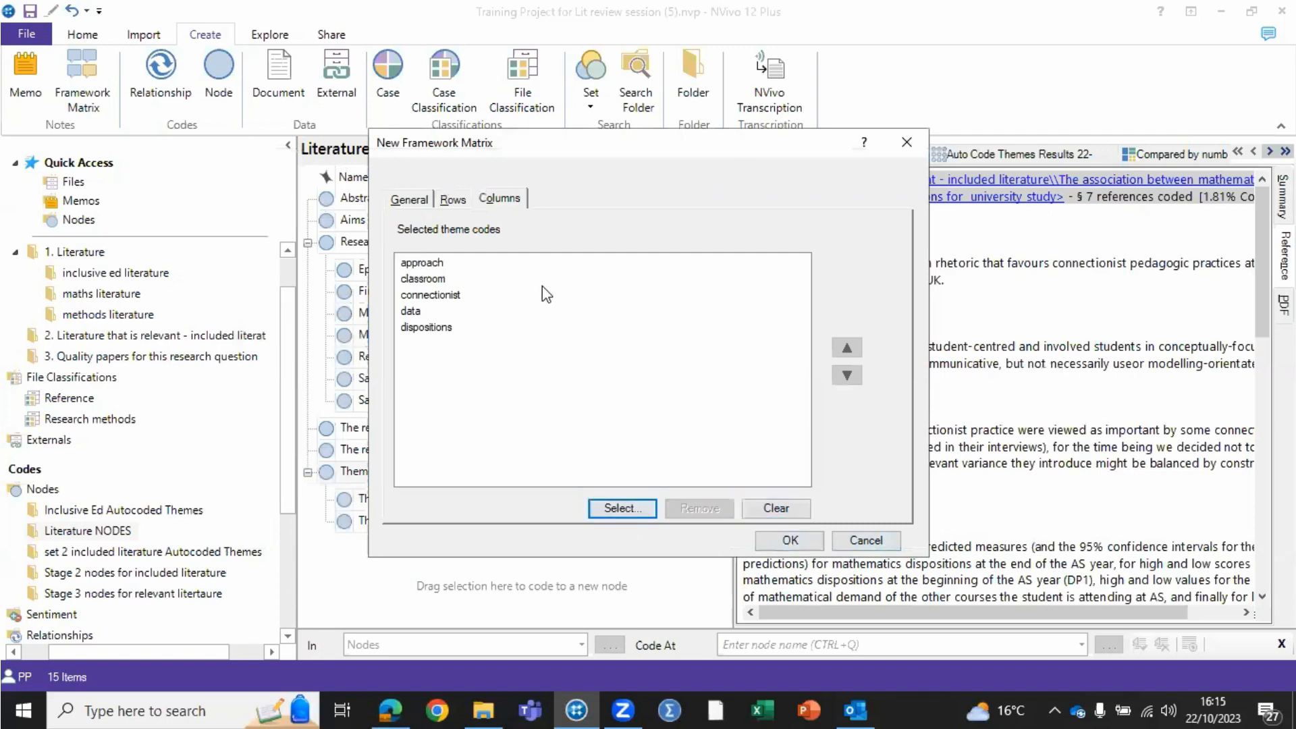
pyautogui.click(786, 540)
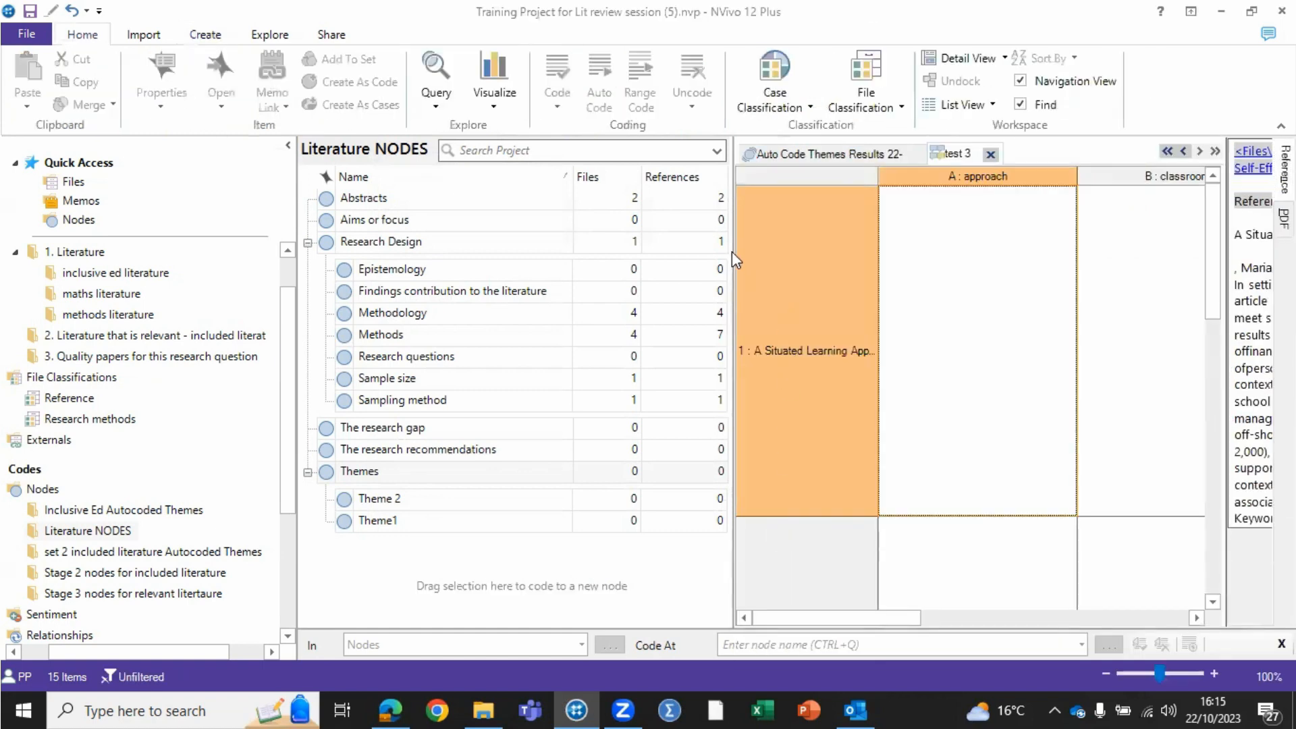
# - Widen the framework matrix view and examine its case rows and theme columns
pyautogui.moveTo(735, 252); pyautogui.dragTo(255, 239)
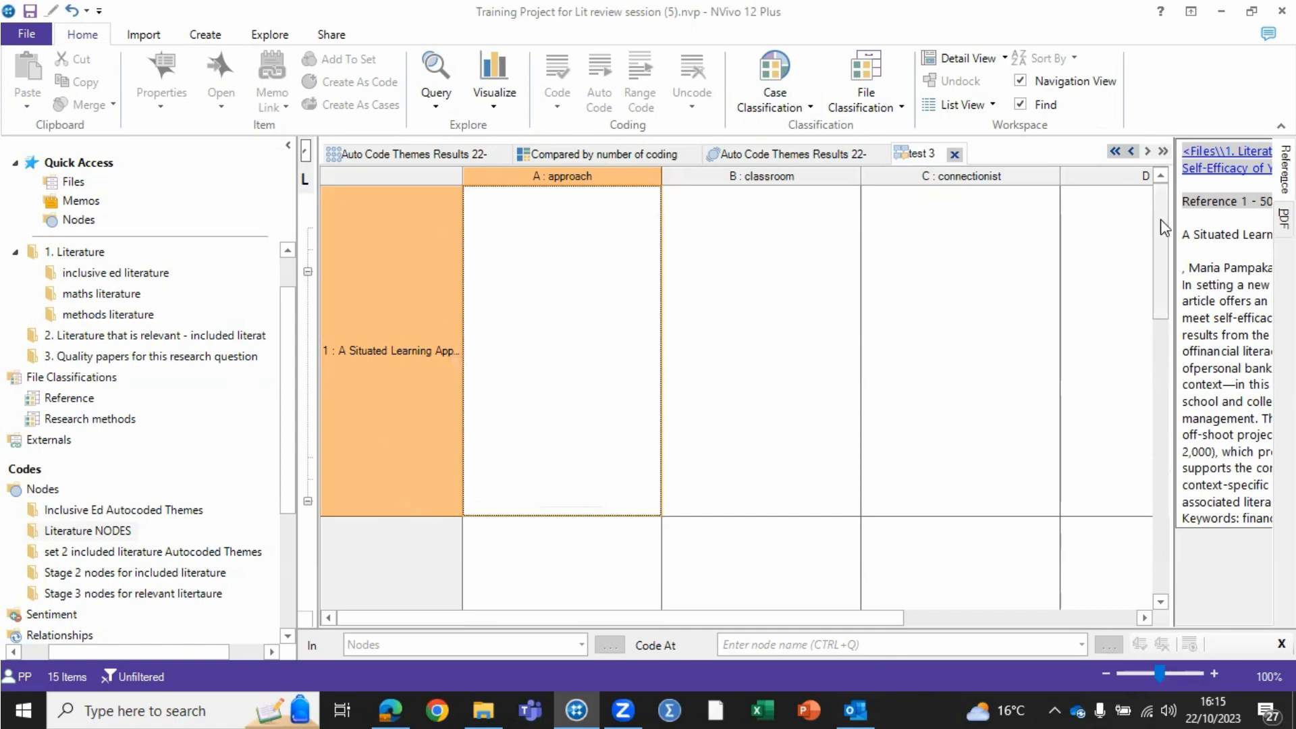
pyautogui.click(1162, 257)
pyautogui.moveTo(1162, 255); pyautogui.dragTo(1162, 349)
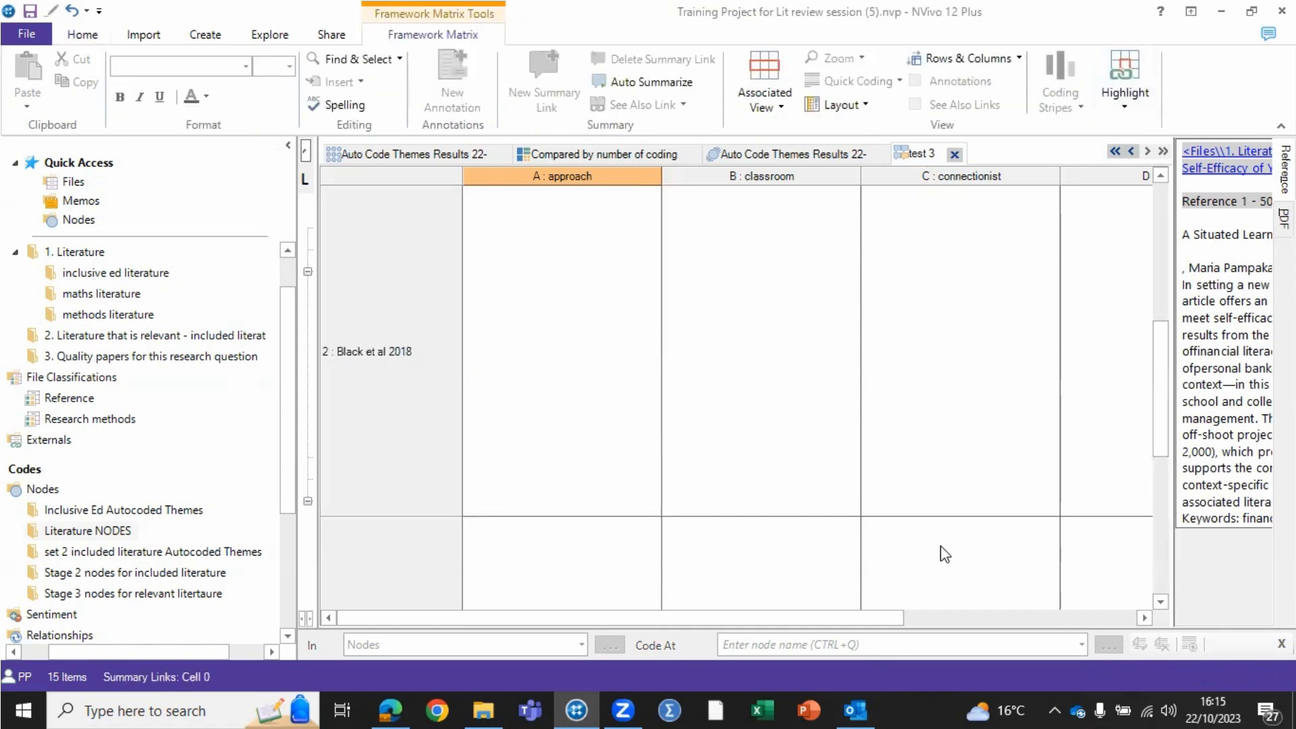
pyautogui.moveTo(872, 616); pyautogui.dragTo(824, 603)
pyautogui.moveTo(902, 592); pyautogui.dragTo(1045, 595)
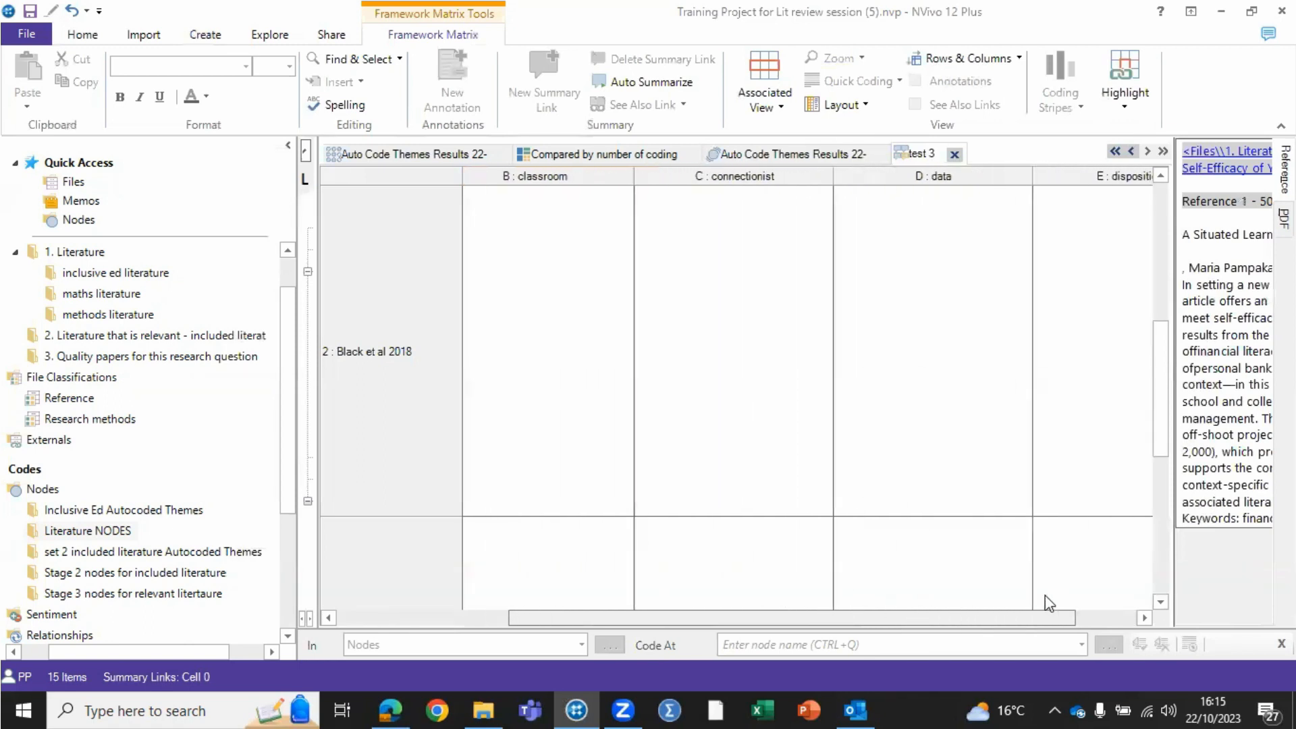
# - Widen the associated references view and examine the coded source text of the Situated Learning Approach paper
pyautogui.moveTo(1173, 294); pyautogui.dragTo(828, 294)
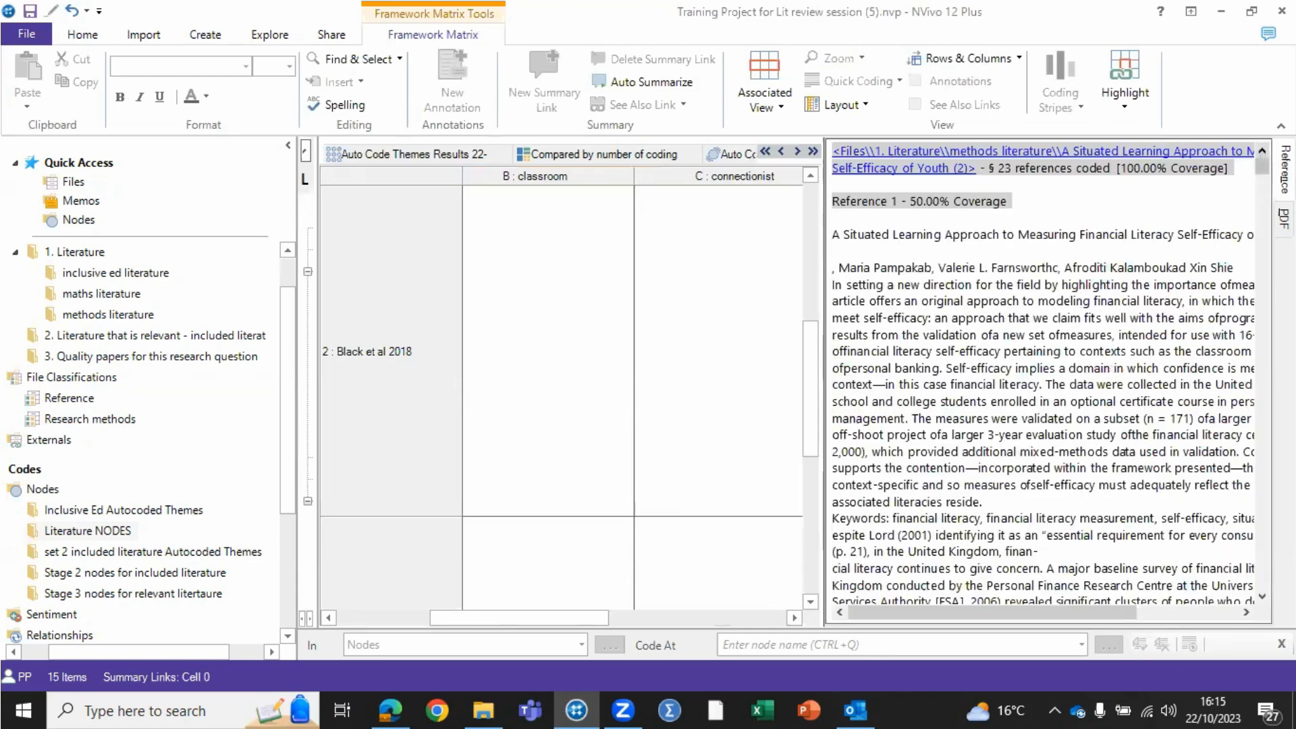
pyautogui.moveTo(1262, 166); pyautogui.dragTo(1262, 175)
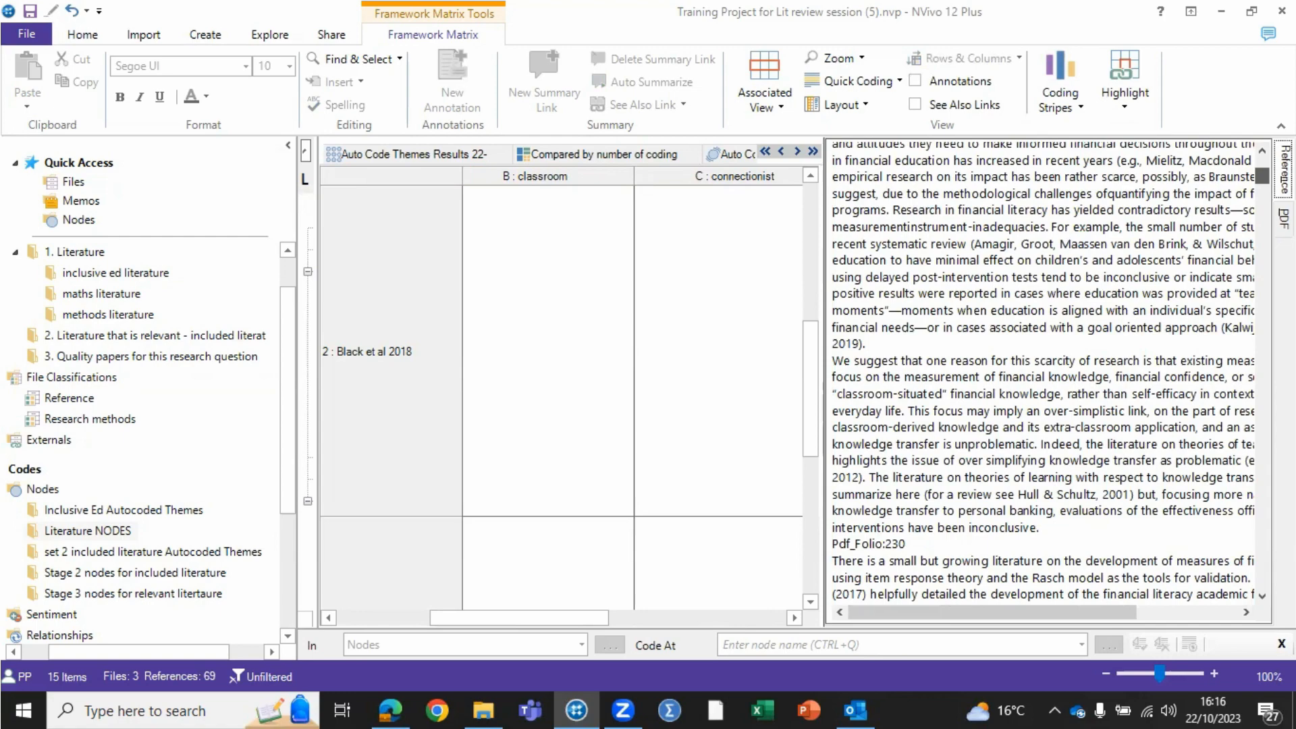
pyautogui.moveTo(1261, 175); pyautogui.dragTo(1262, 234)
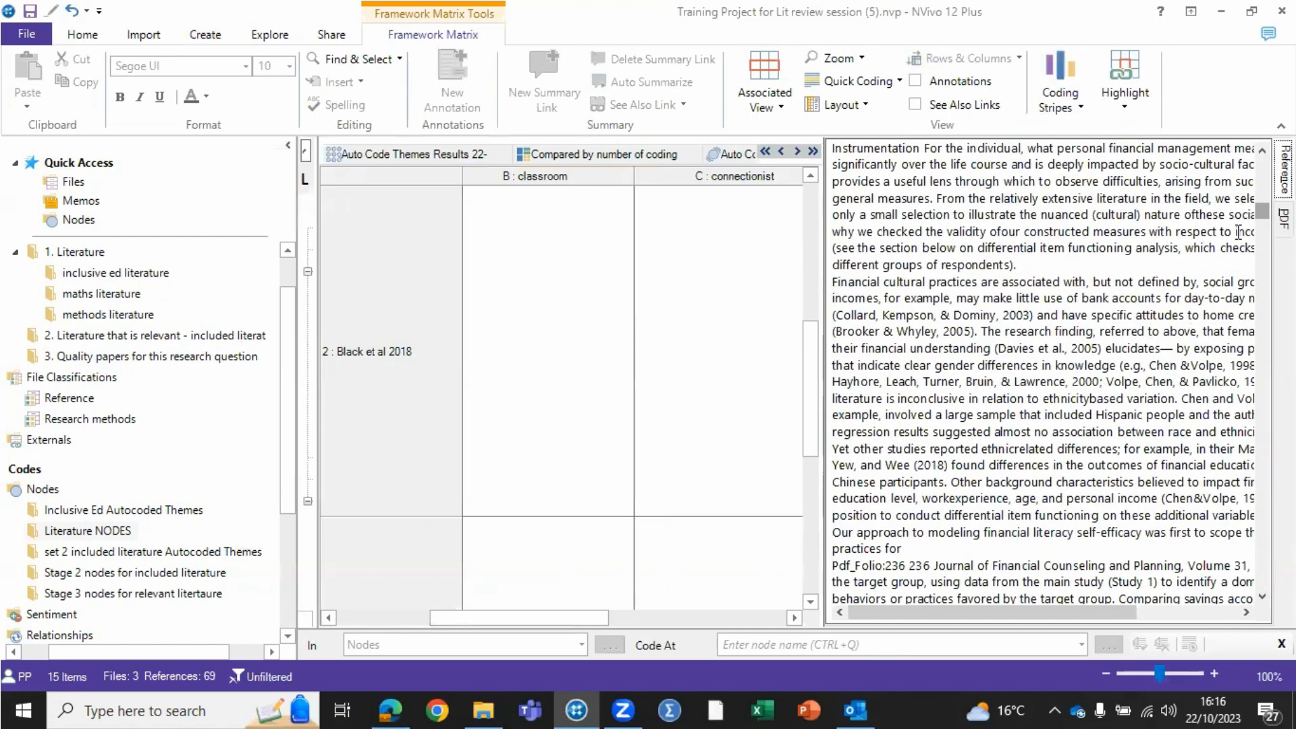
pyautogui.moveTo(1262, 211); pyautogui.dragTo(1262, 168)
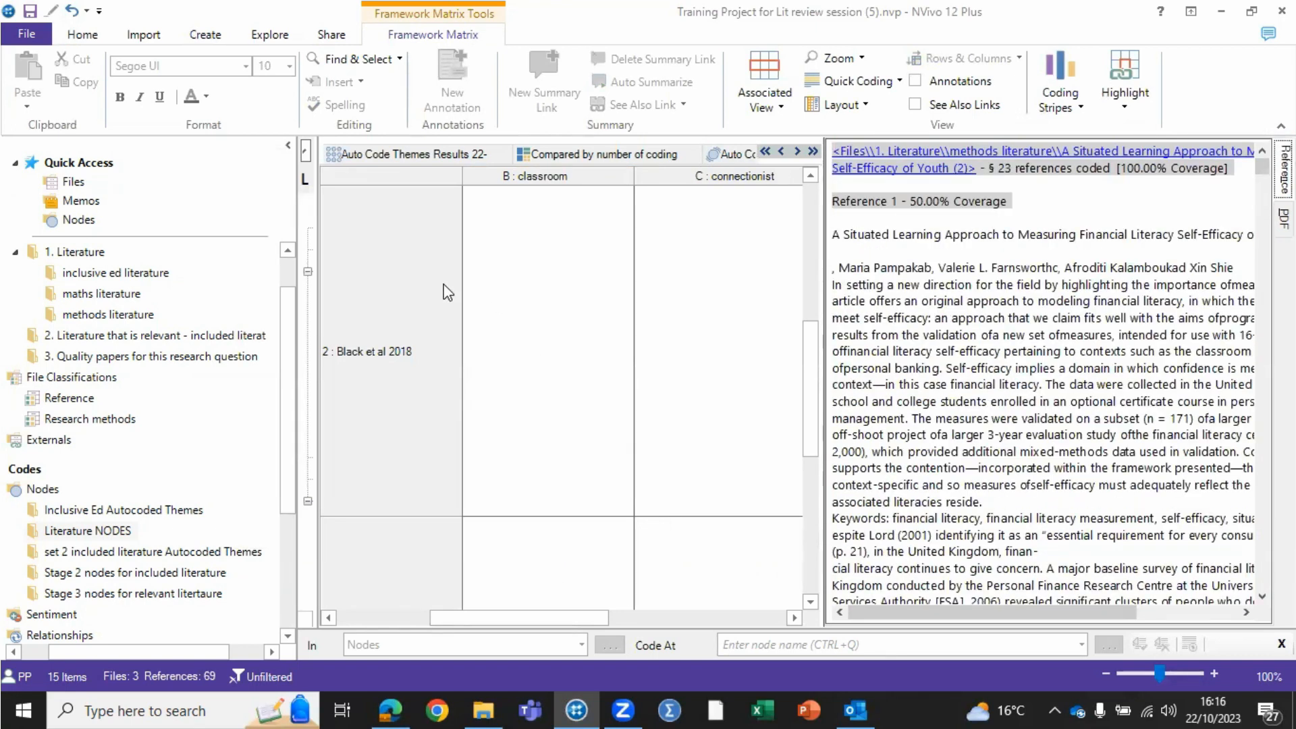
# - Auto-summarize the framework matrix so its cells are filled from the coded content
pyautogui.click(493, 282)
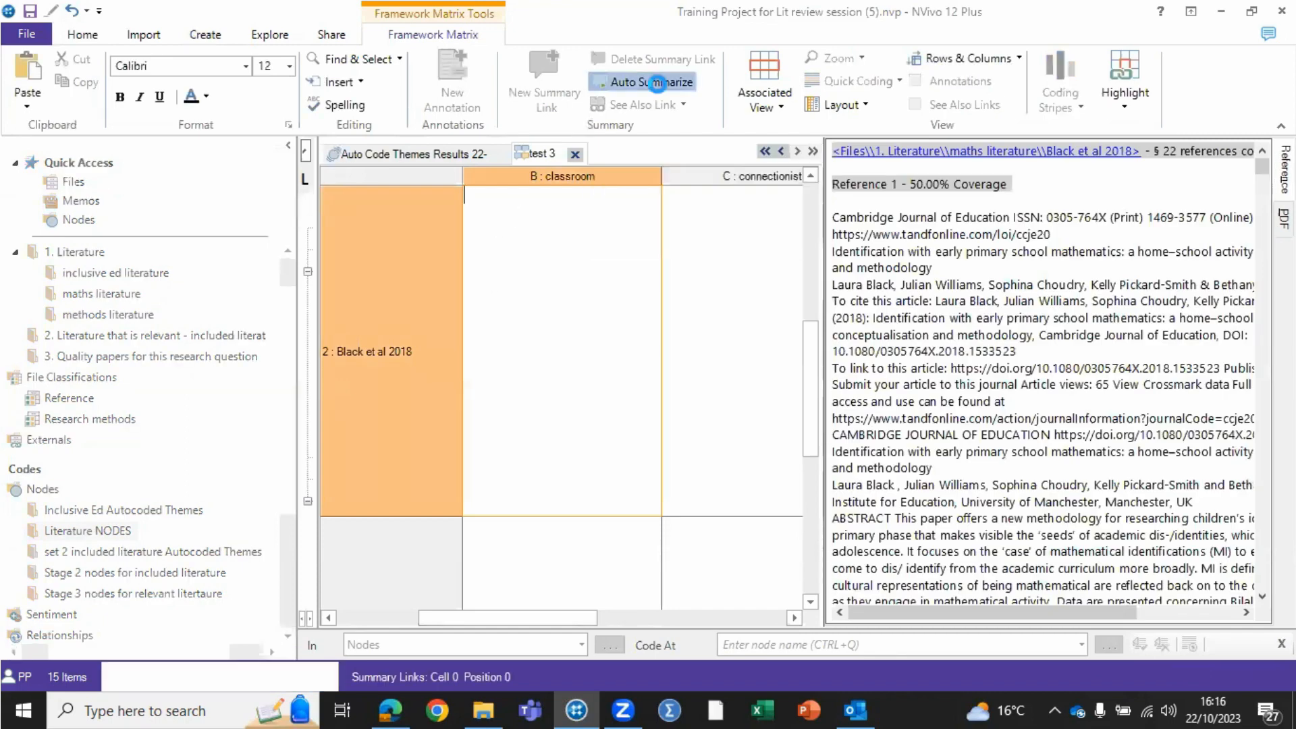
pyautogui.click(653, 82)
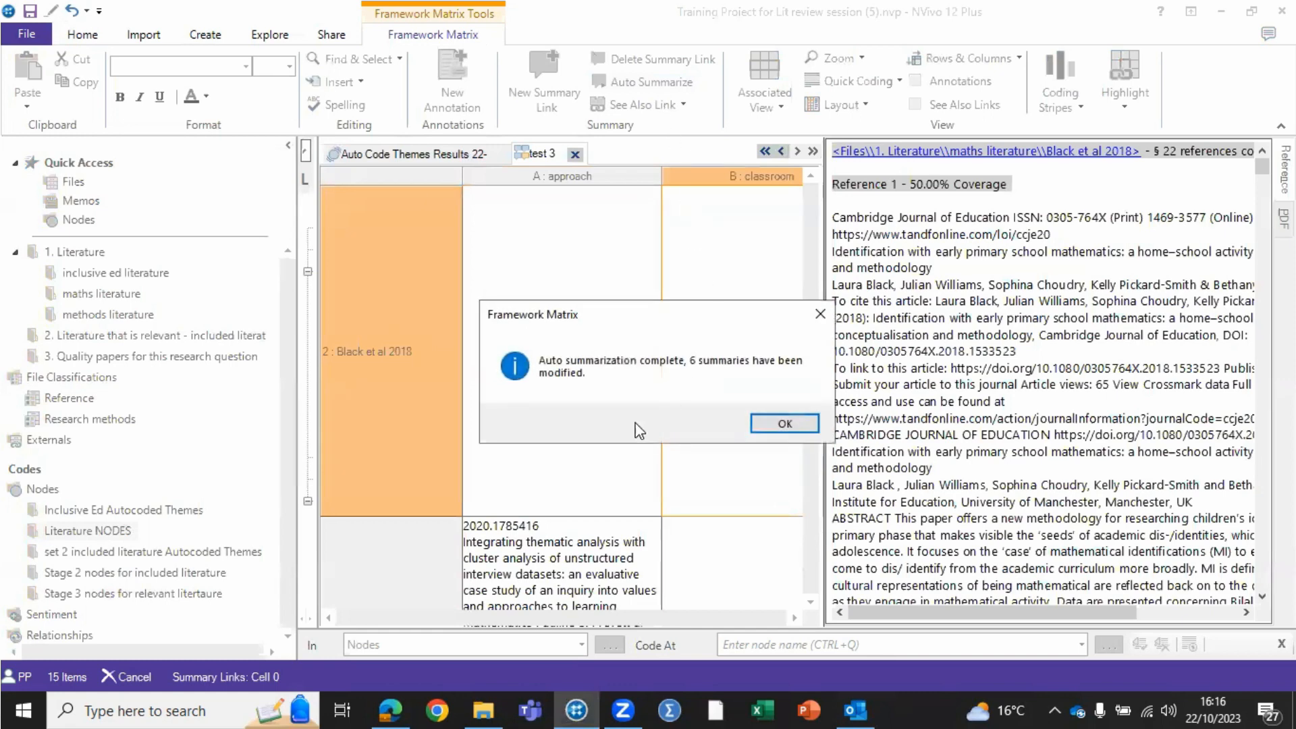
pyautogui.click(786, 424)
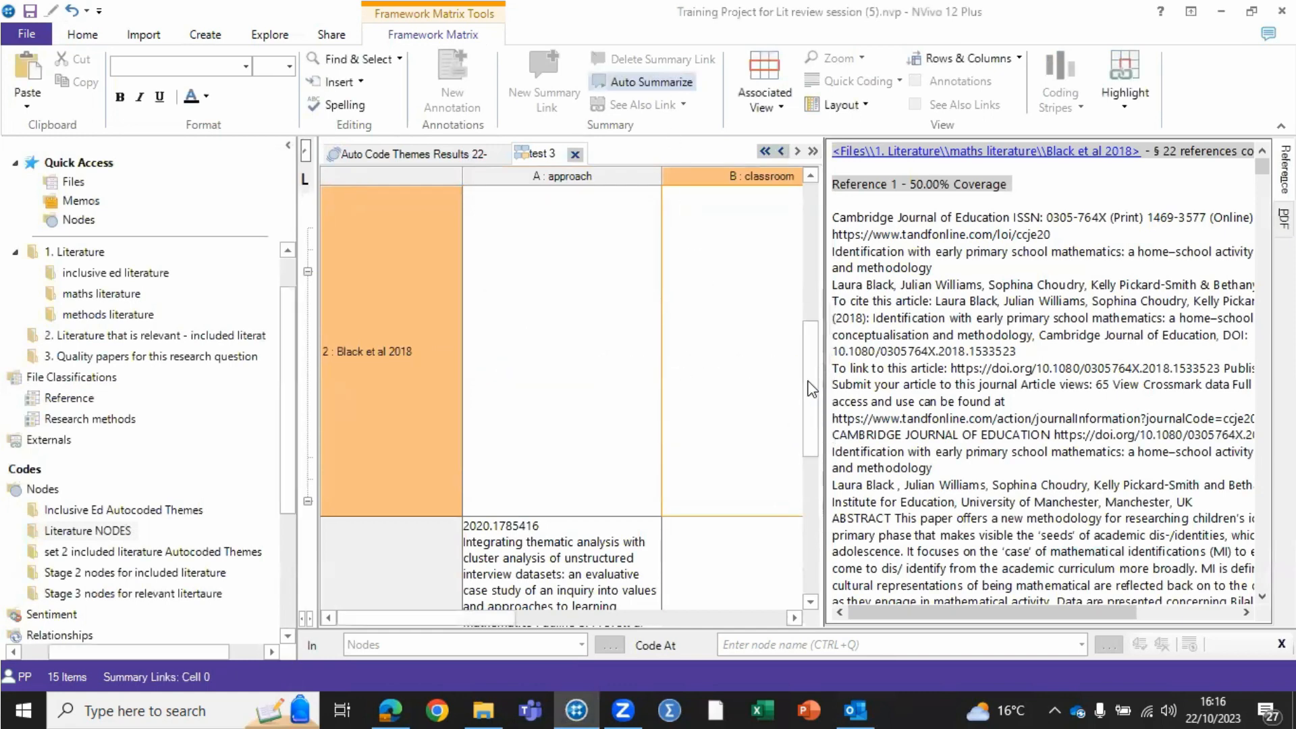
# - Widen the matrix view again and examine the summaries in the rows for each case
pyautogui.moveTo(824, 355); pyautogui.dragTo(1241, 351)
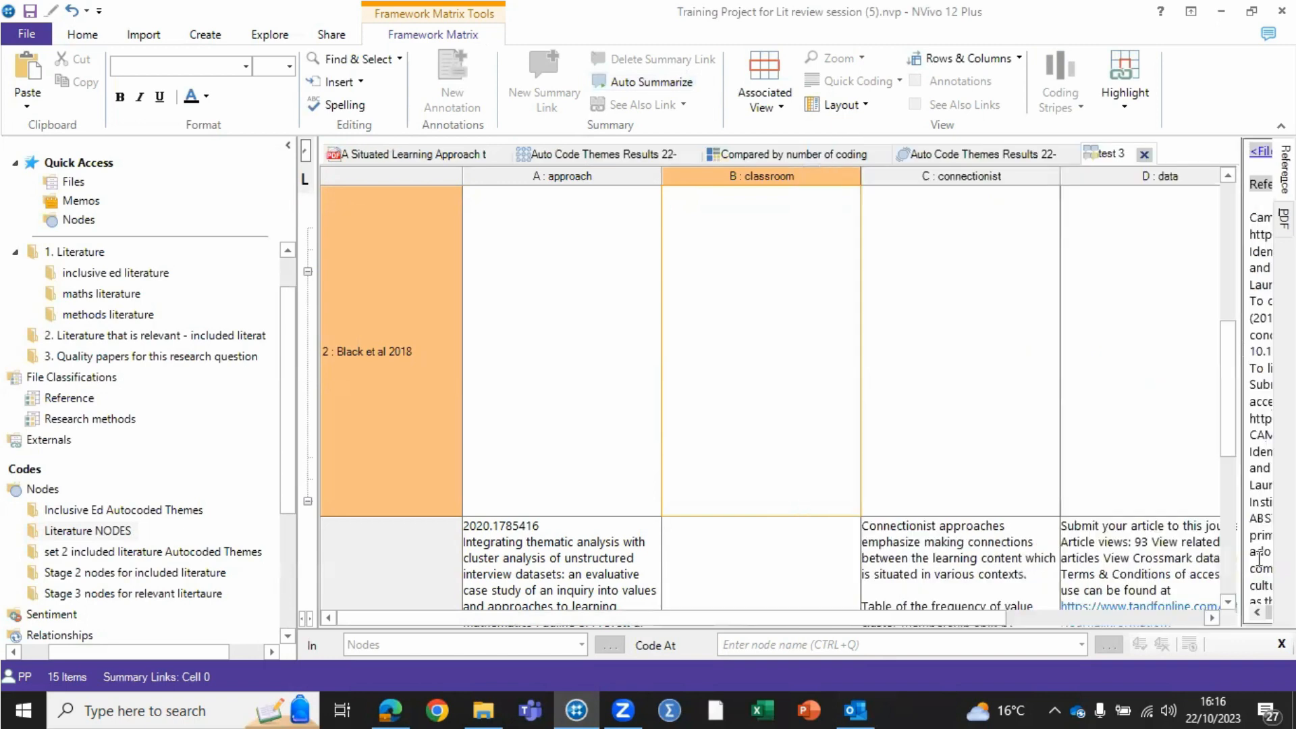
pyautogui.click(1230, 451)
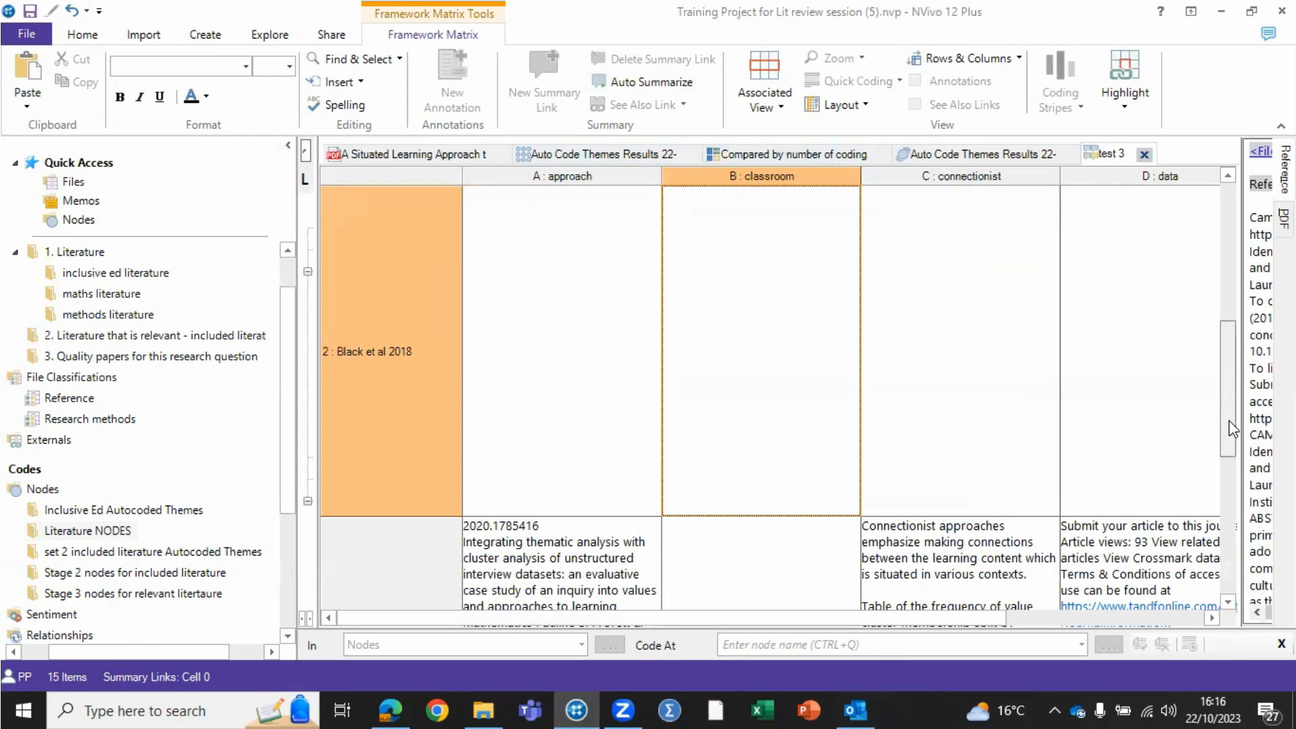
pyautogui.click(1228, 603)
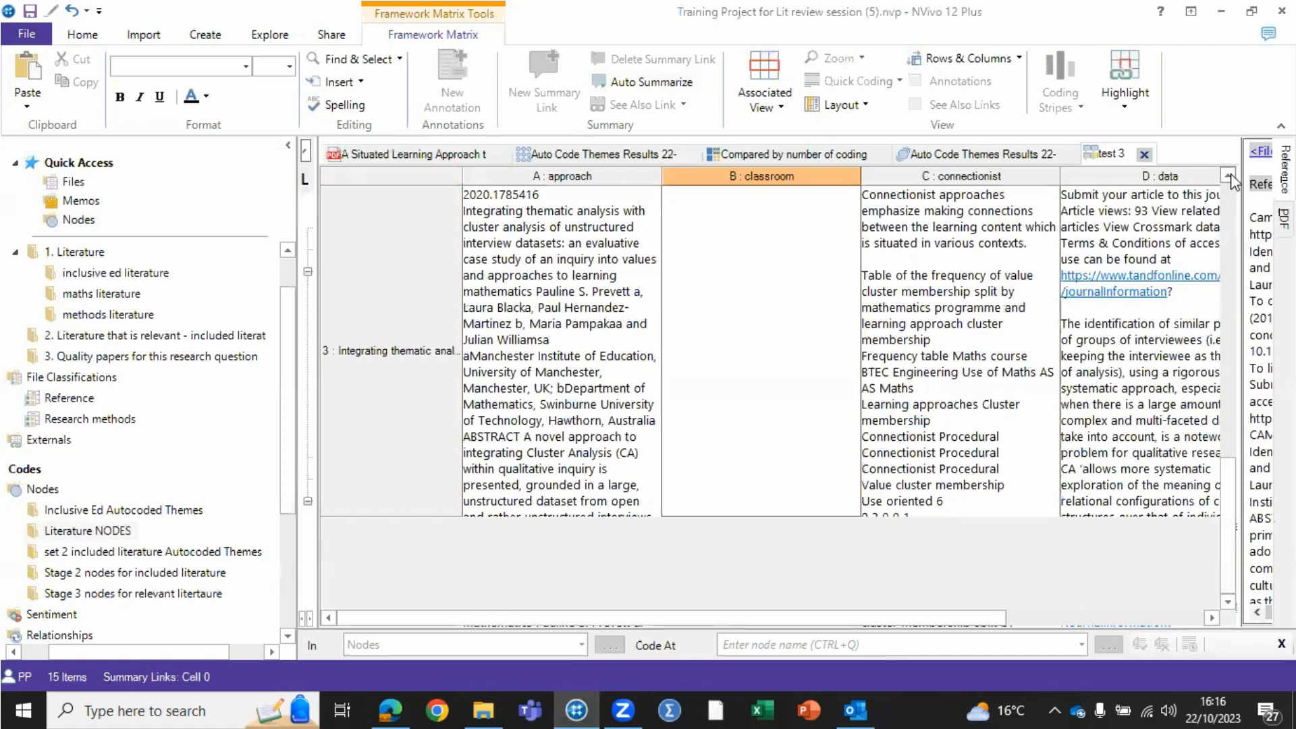
pyautogui.click(1225, 242)
pyautogui.moveTo(1230, 401); pyautogui.dragTo(1231, 538)
pyautogui.moveTo(1227, 461); pyautogui.dragTo(1220, 323)
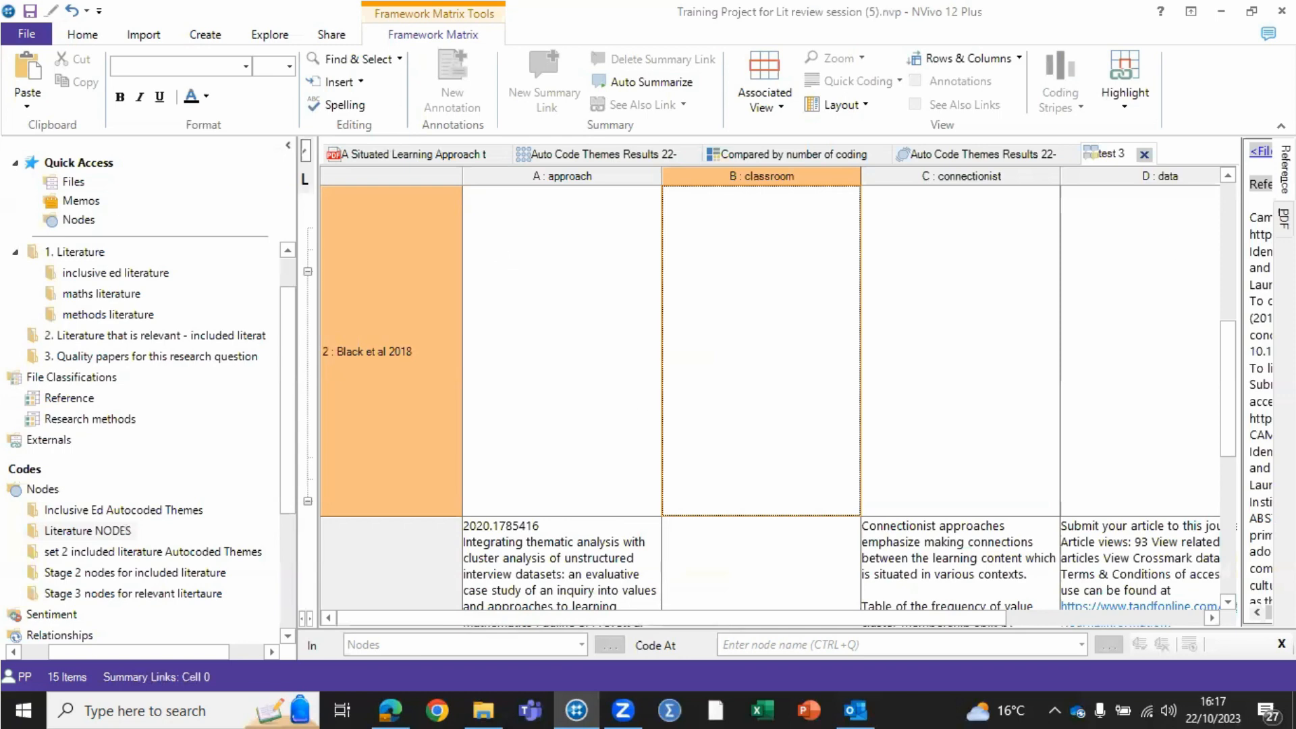
# - Add the text "mmmmmmm" after the first paragraph in the connectionist cell of the Integrating thematic analysis case
pyautogui.moveTo(1229, 344); pyautogui.dragTo(1237, 418)
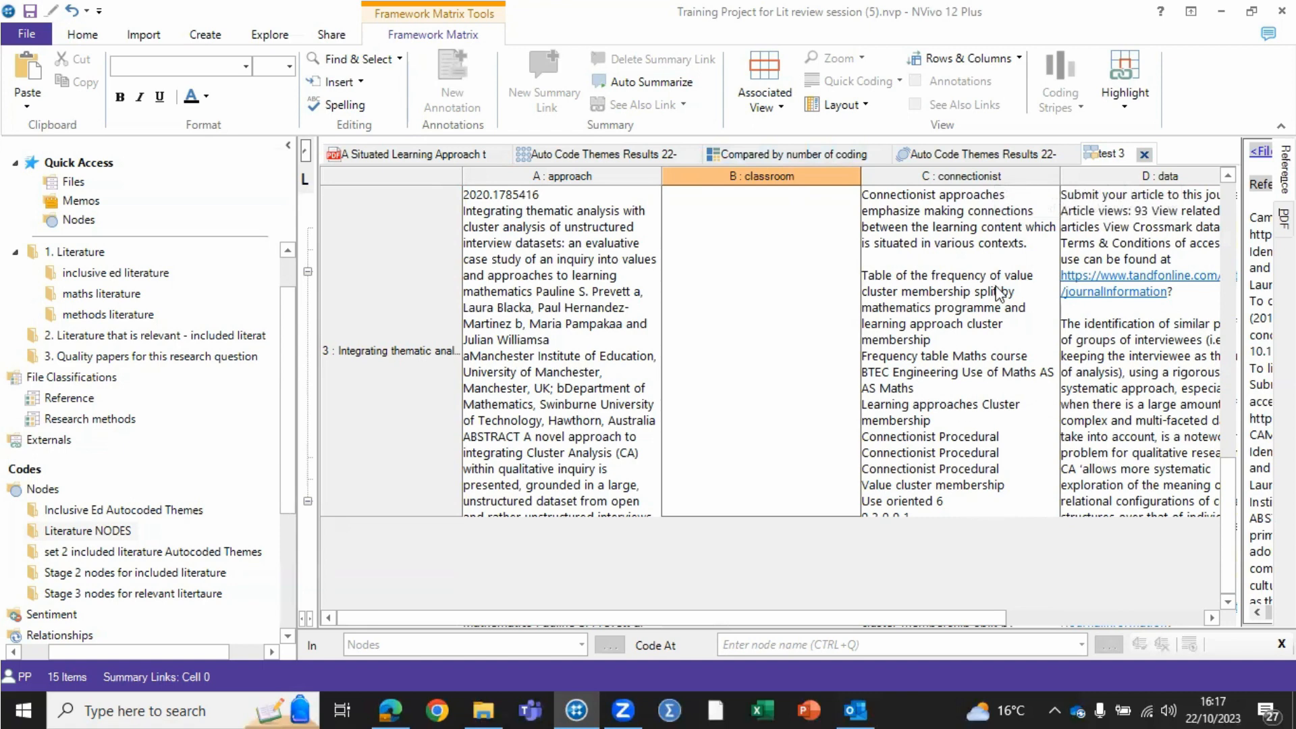
pyautogui.click(932, 257)
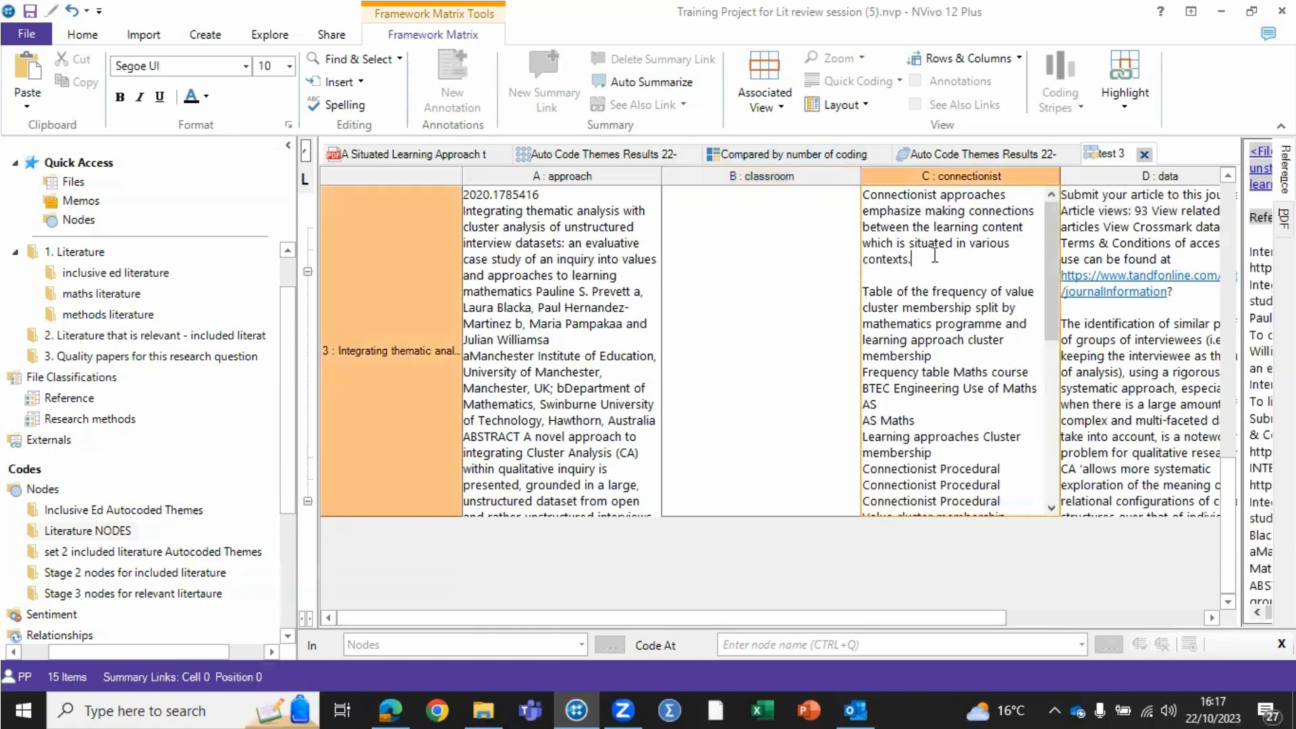
pyautogui.write('mmmmmmm')
# - Examine the file type and save location offered for exporting the framework matrix, and leave without saving
pyautogui.rightClick(642, 233)
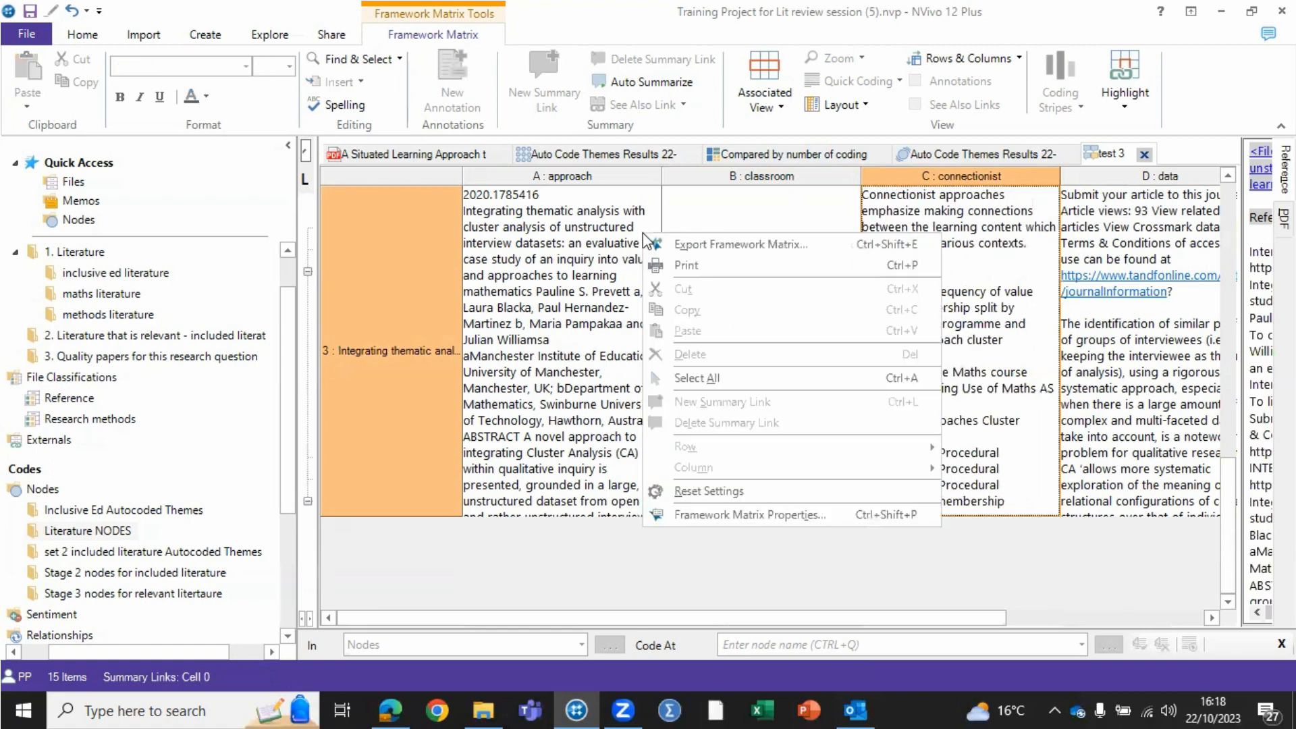
pyautogui.click(703, 247)
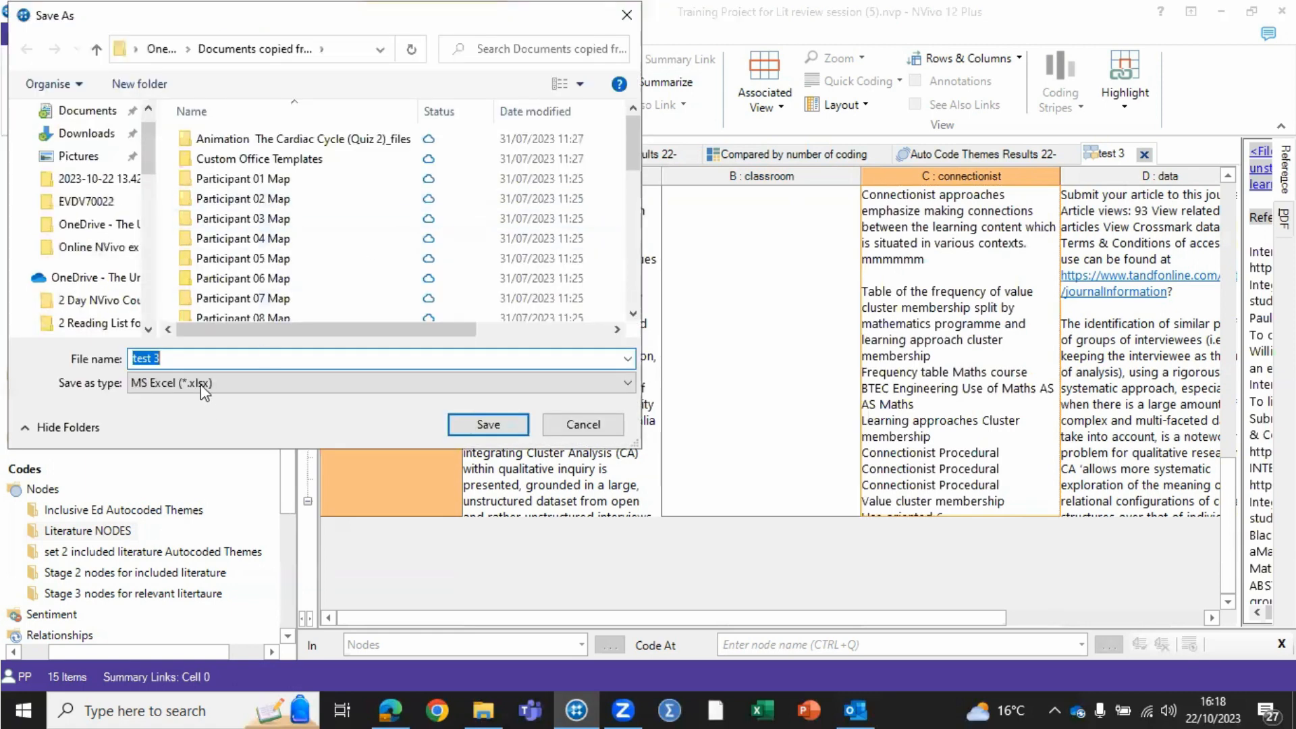
pyautogui.scroll(-2, 122, 236)
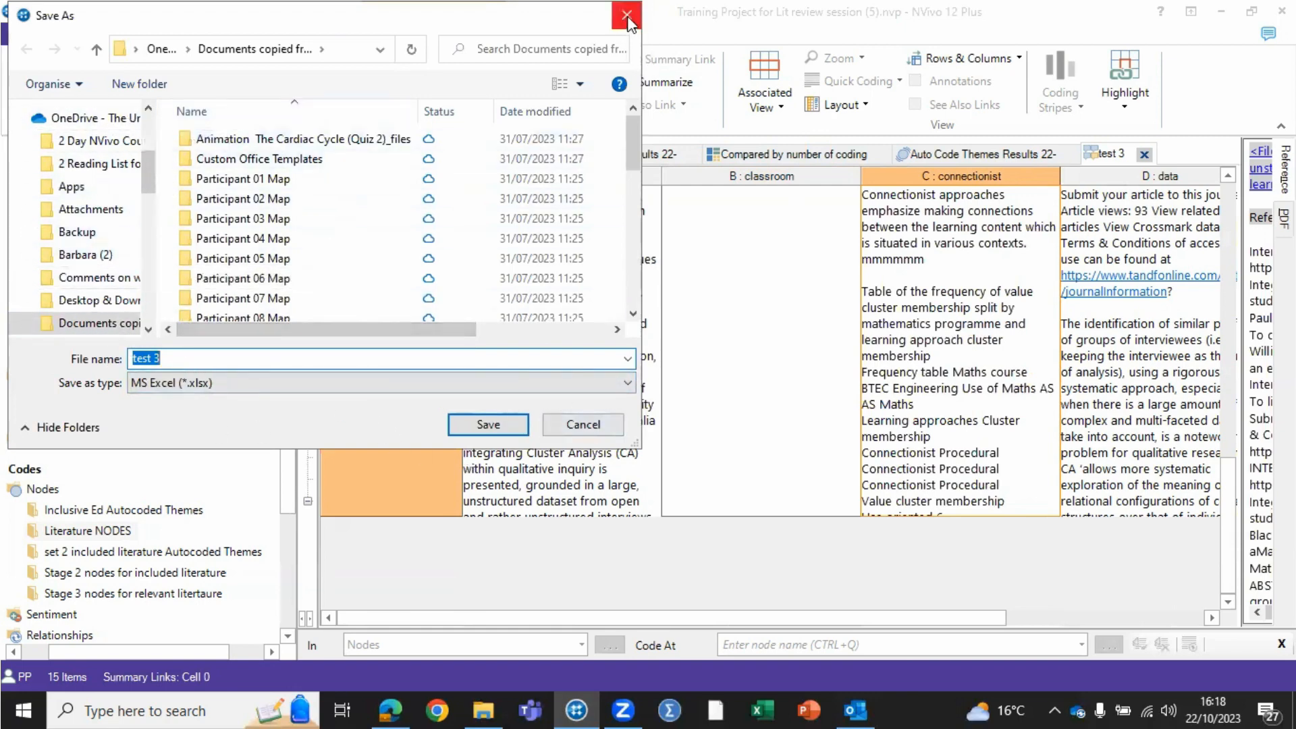
pyautogui.click(584, 422)
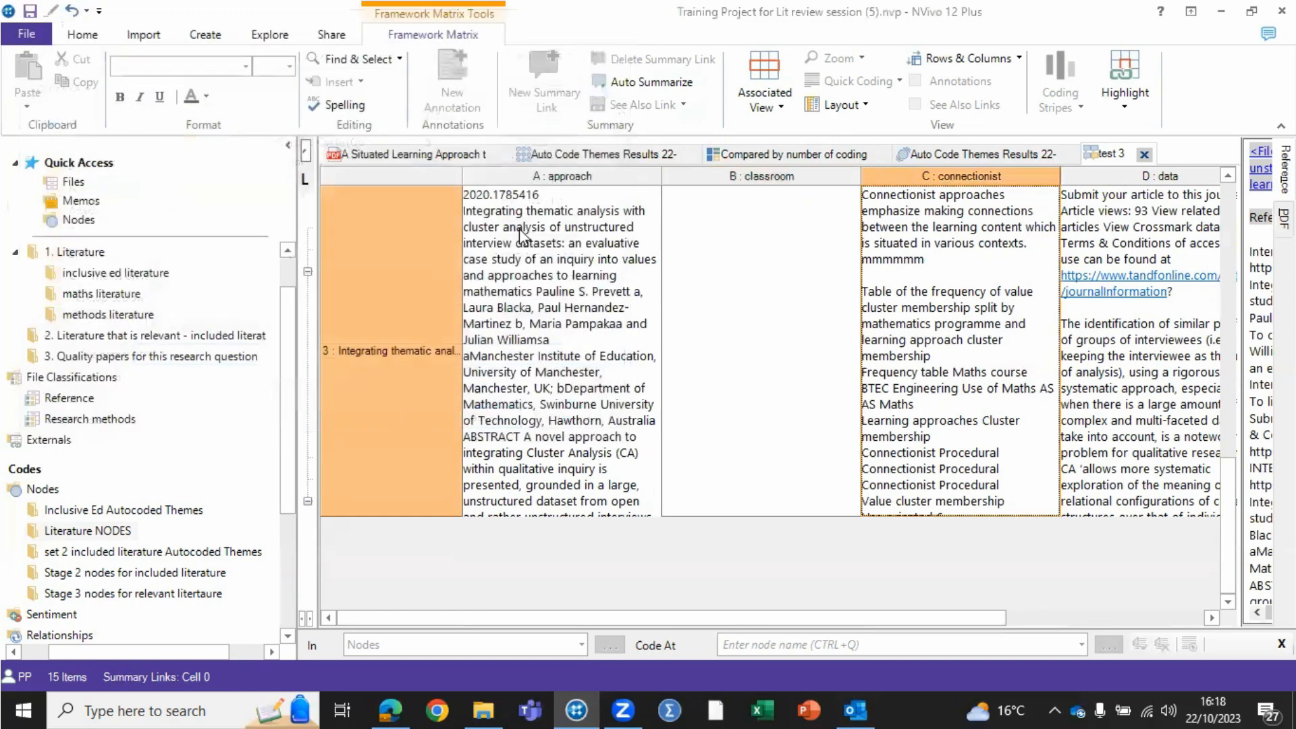